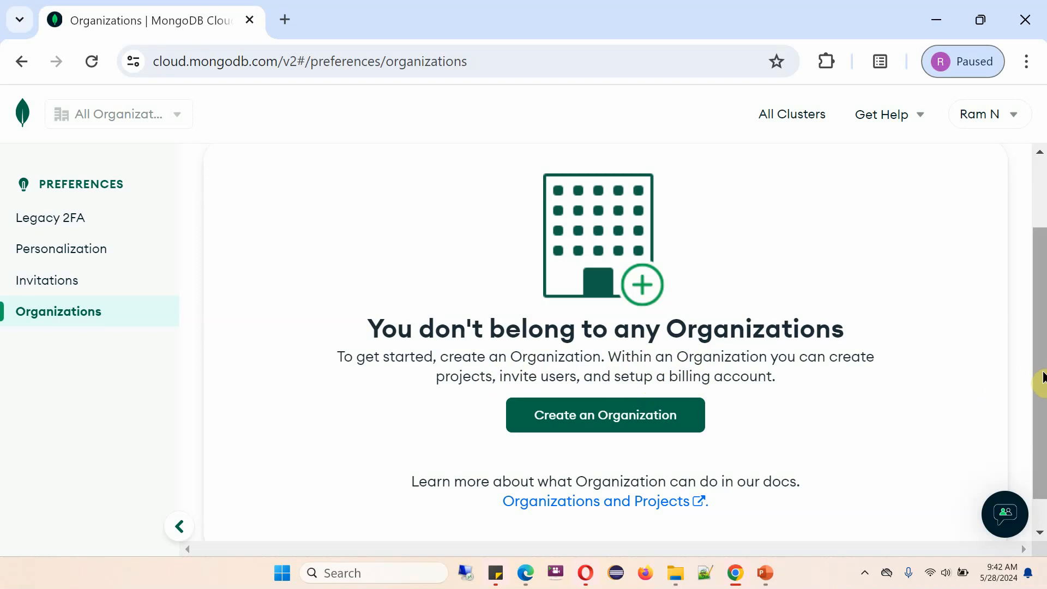
drag(1041, 375, 1042, 315)
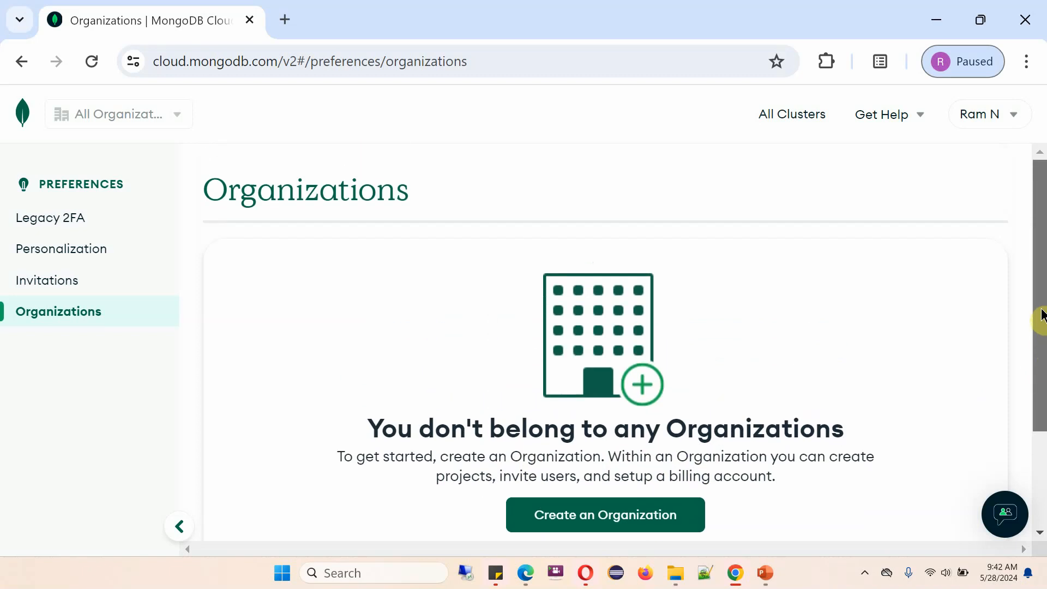
click(796, 122)
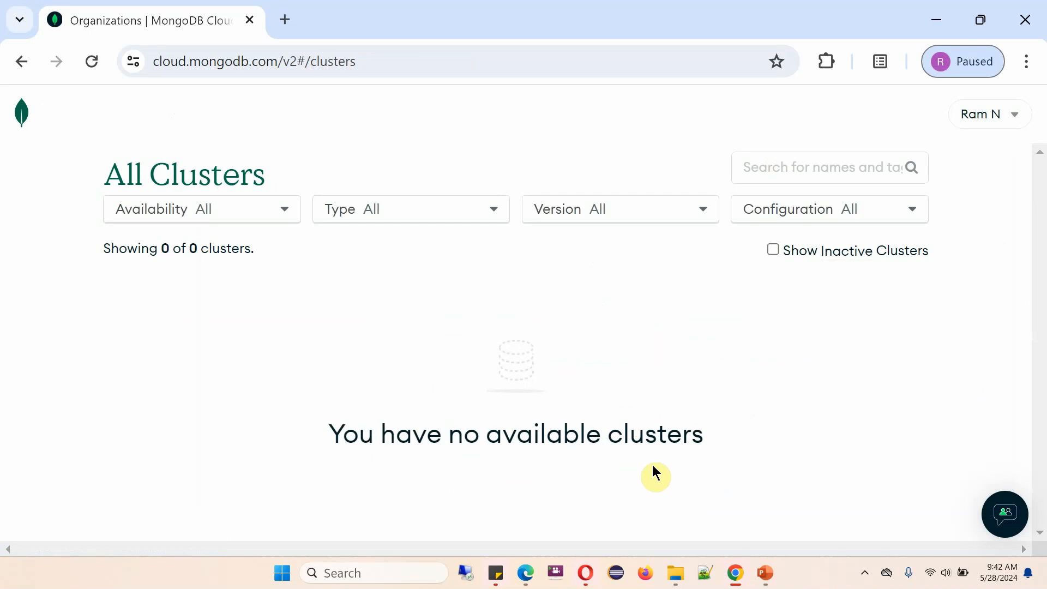
click(1001, 113)
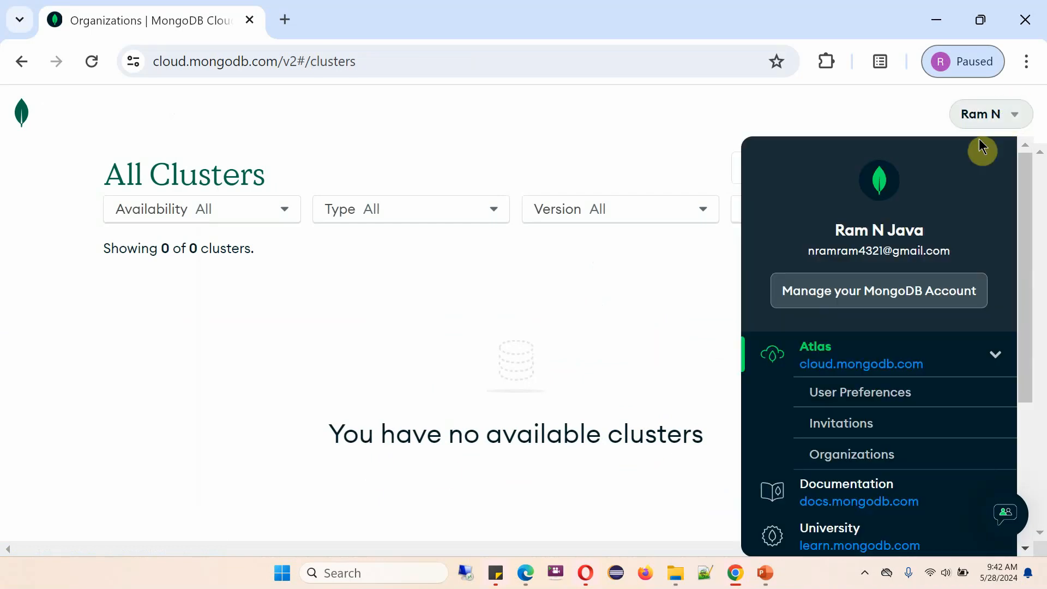
click(857, 457)
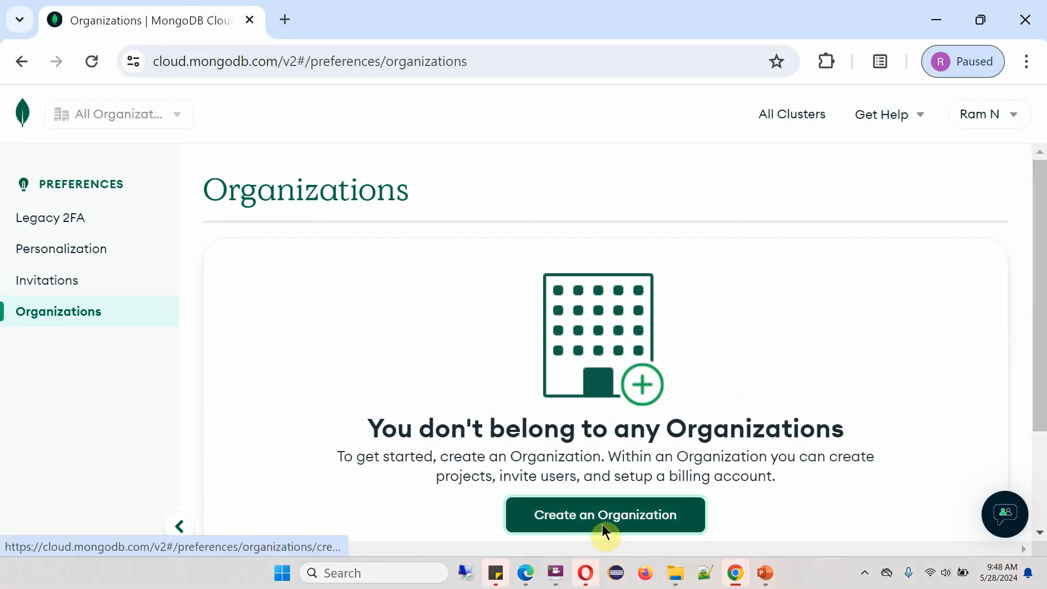
Name a new organization RamOrg, keep MongoDB Atlas as its service, and create it
click(602, 523)
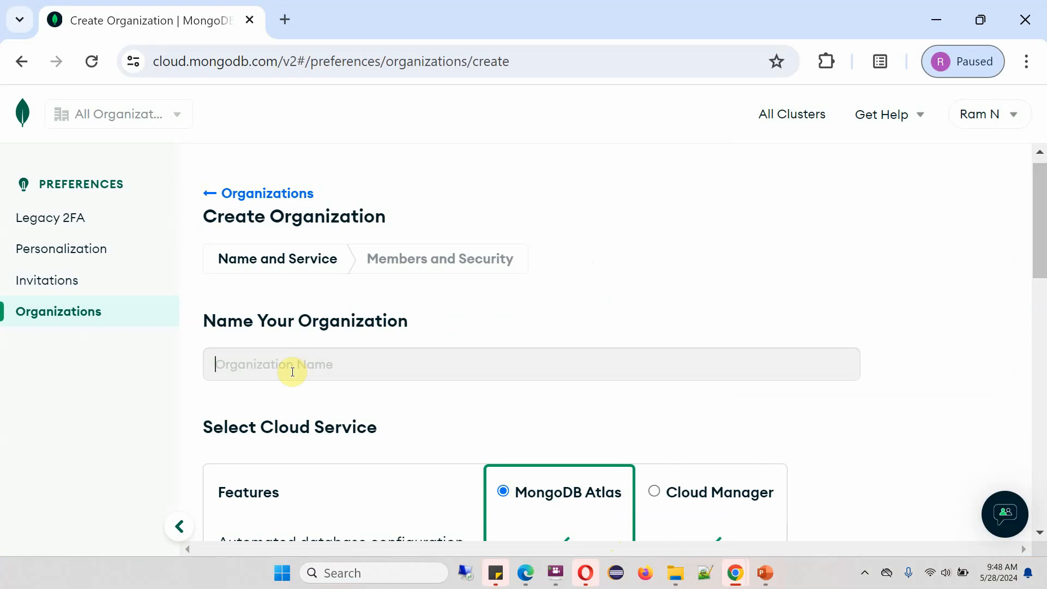
text(Ram)
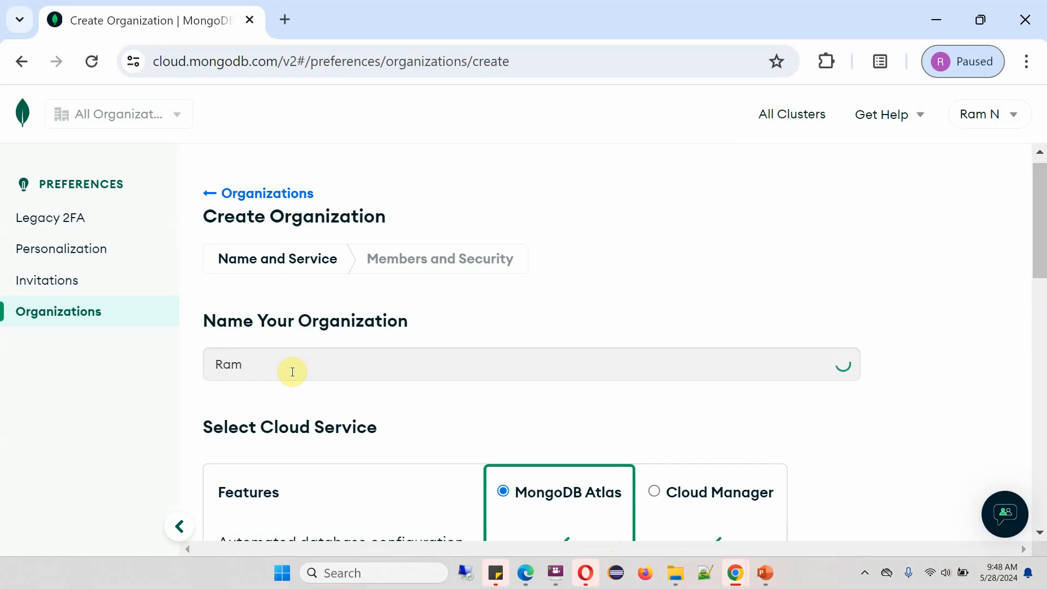
text(Org)
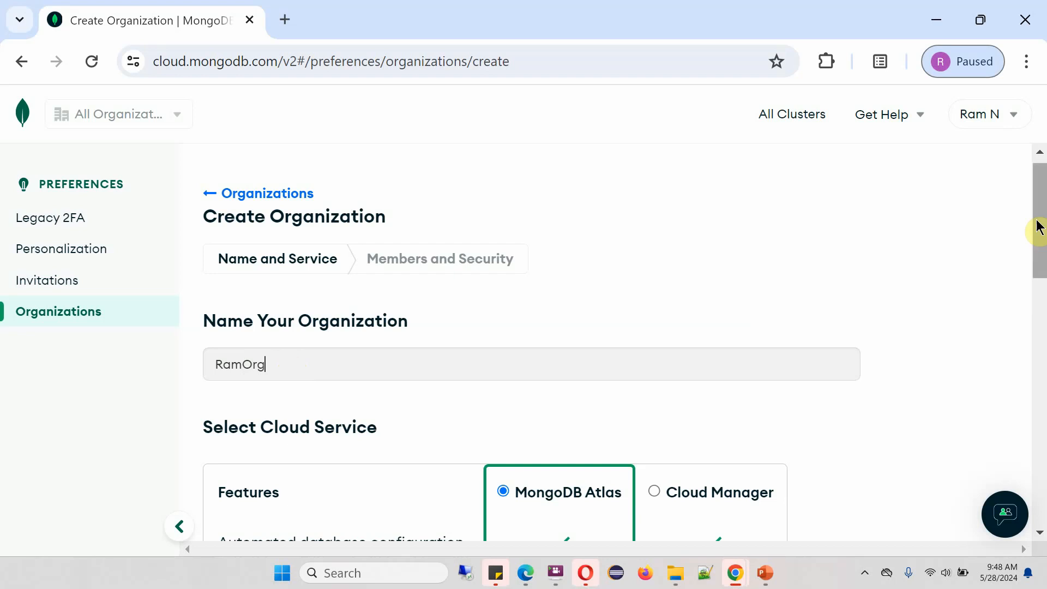
scroll(1040, 227, down, 1)
drag(1040, 227, 1041, 298)
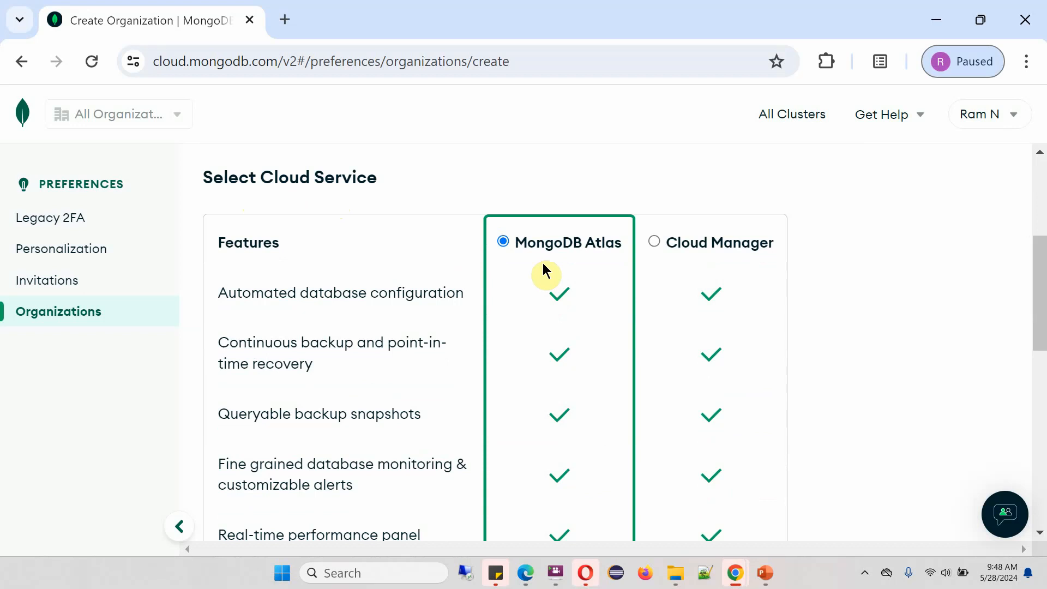
drag(1039, 298, 1042, 481)
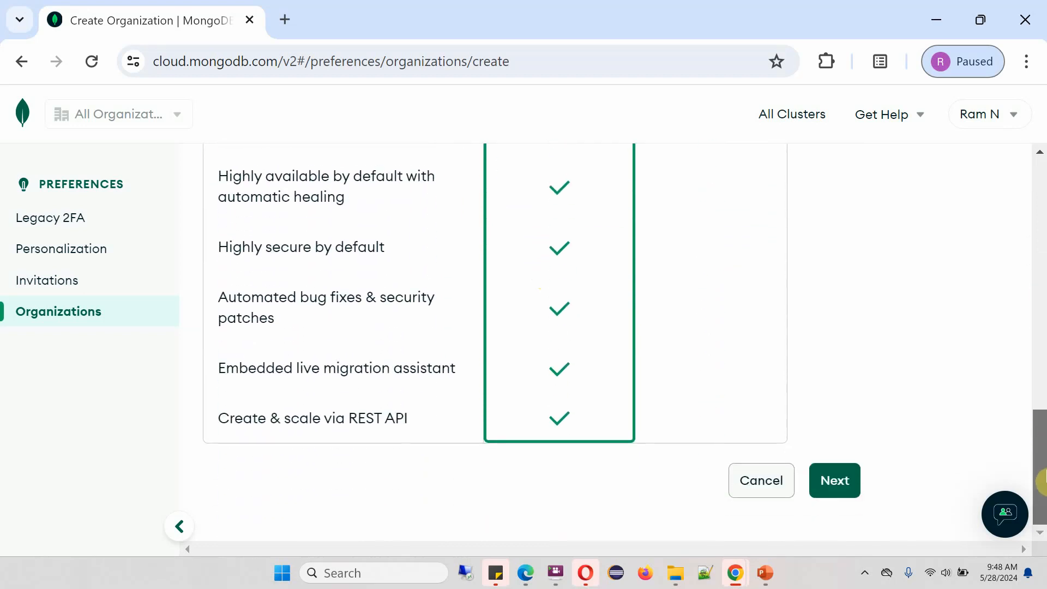
click(842, 490)
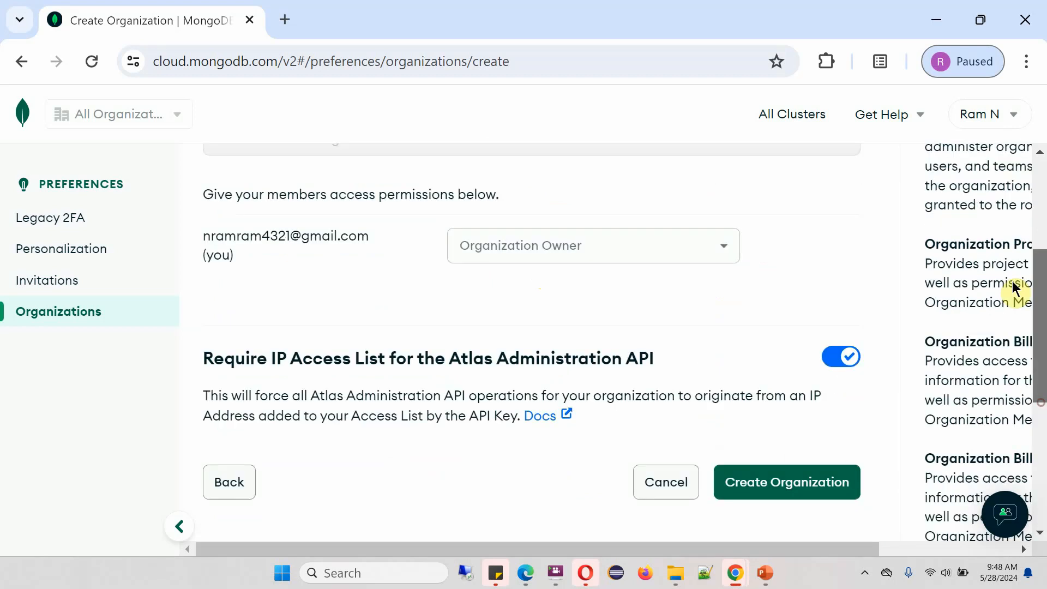
scroll(1012, 274, up, 4)
scroll(1005, 233, up, 3)
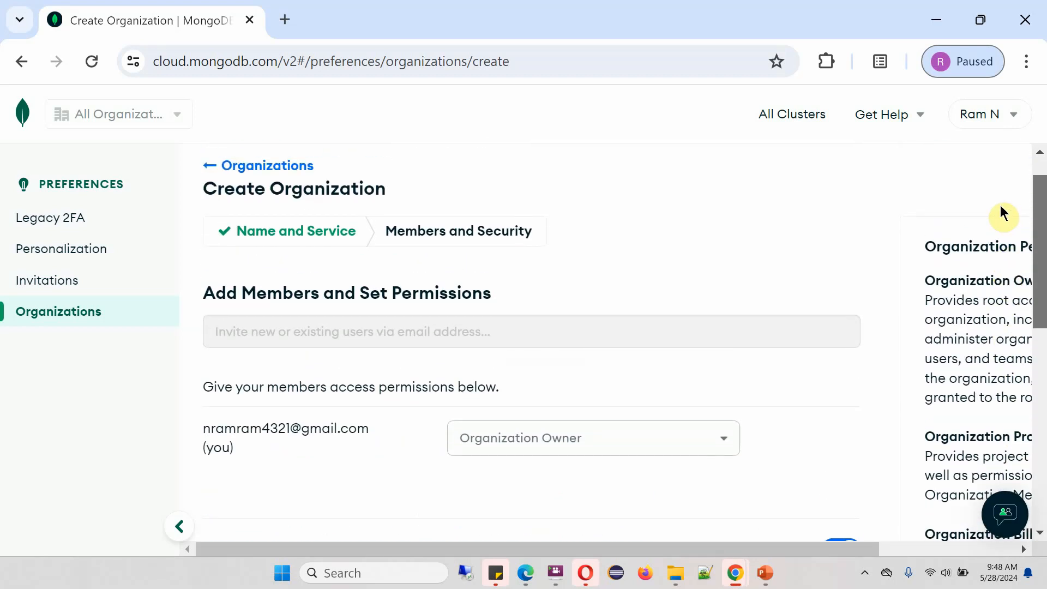
drag(1039, 192, 1042, 280)
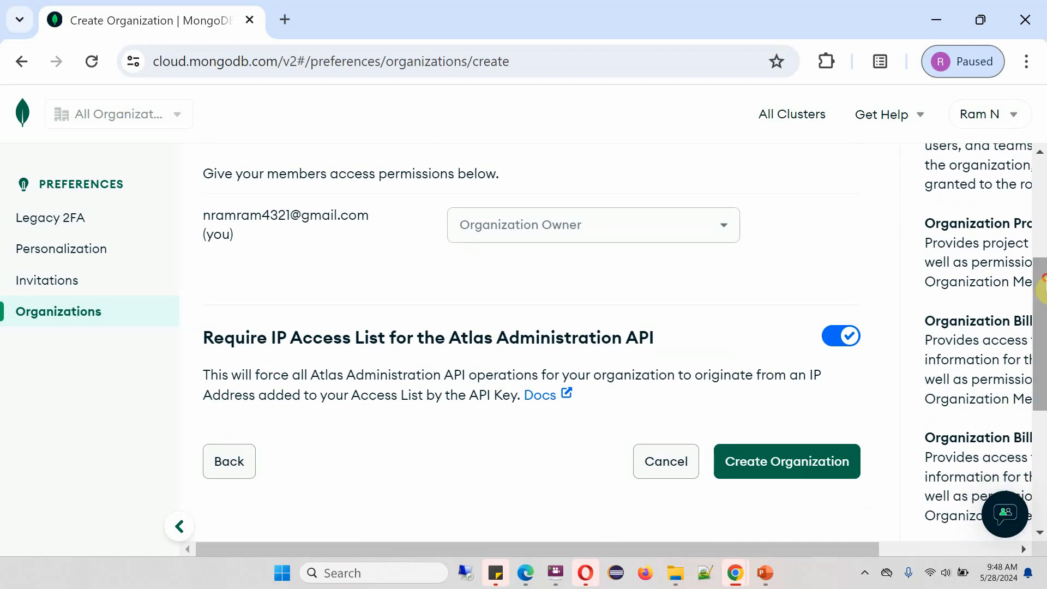
click(787, 467)
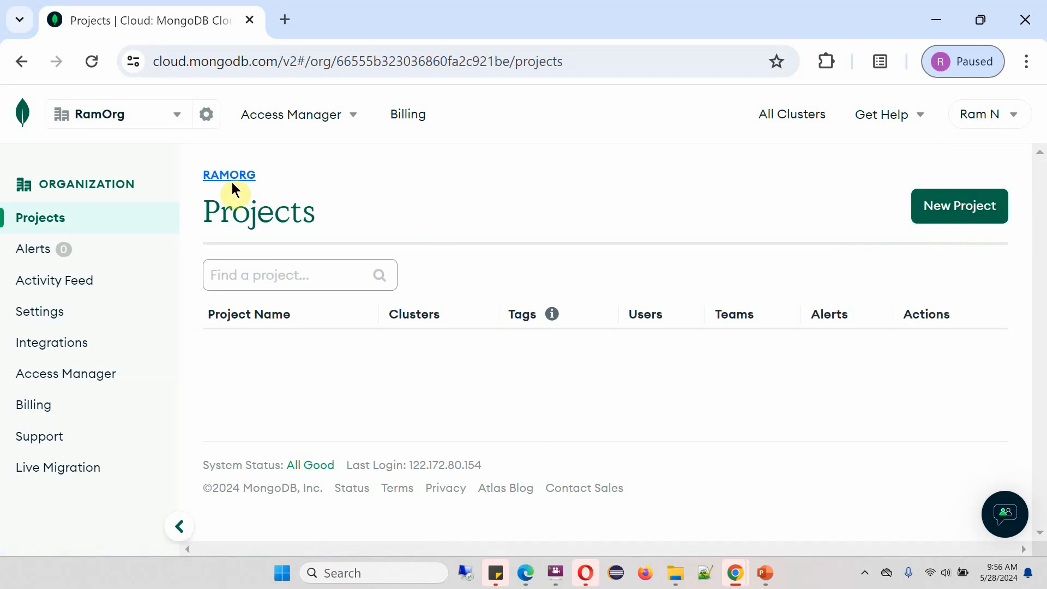
Start a new project named RamProject
click(975, 215)
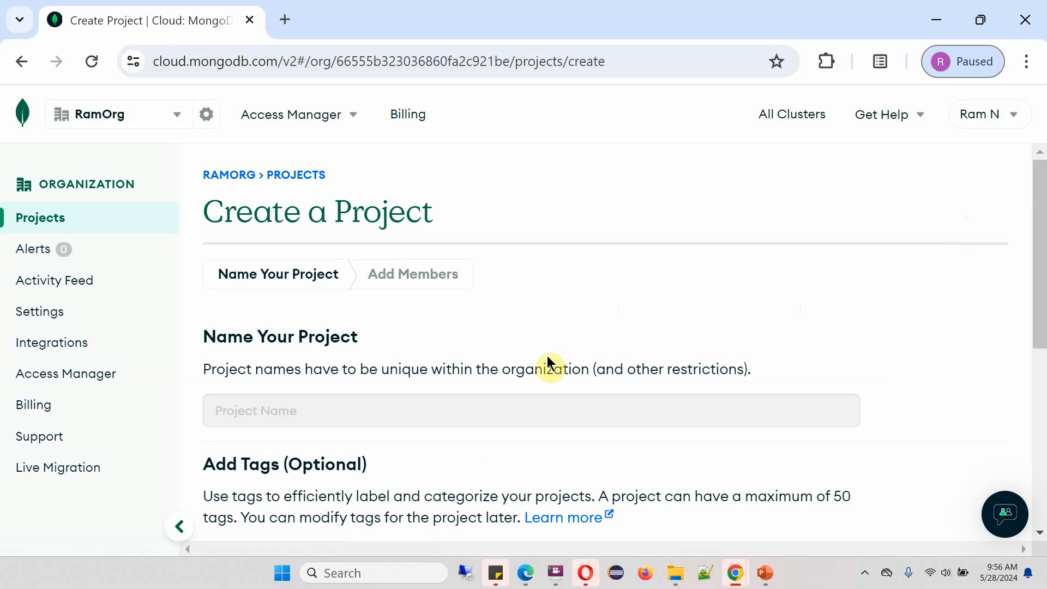
click(398, 413)
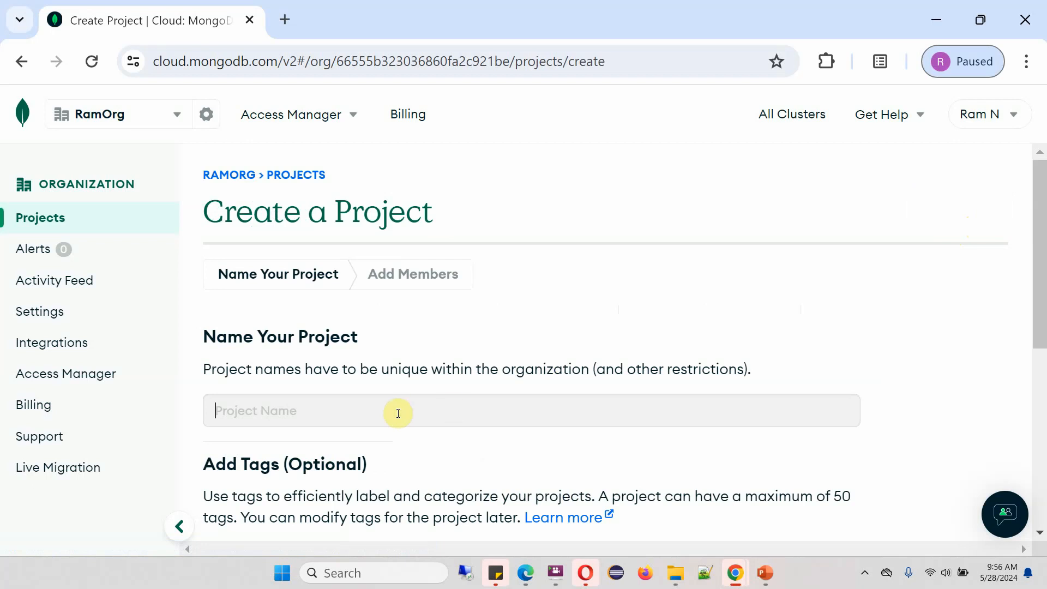
text(RamProject)
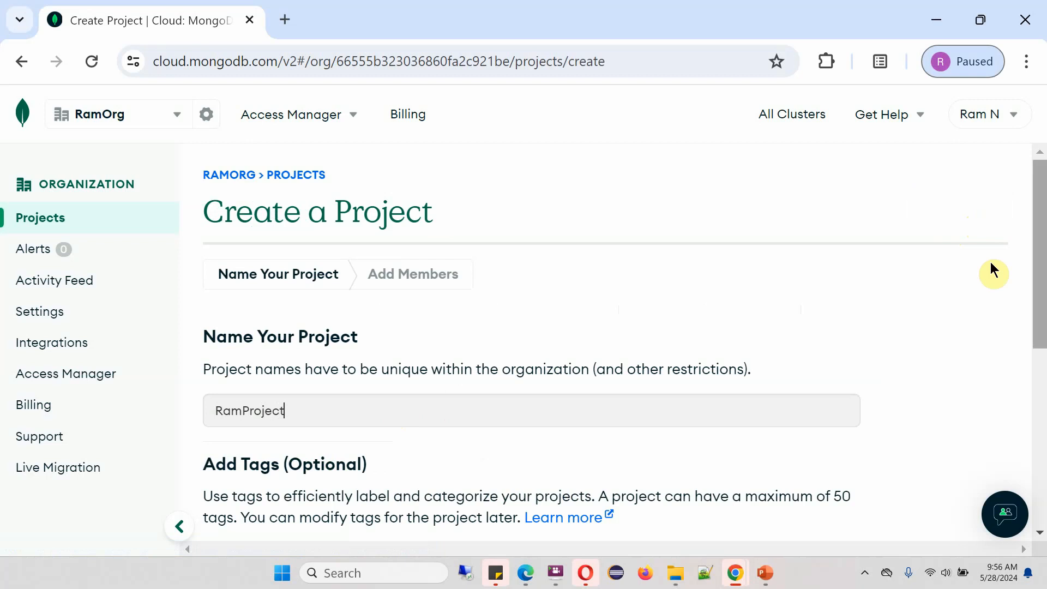
drag(1040, 257, 1042, 314)
scroll(234, 305, down, 1)
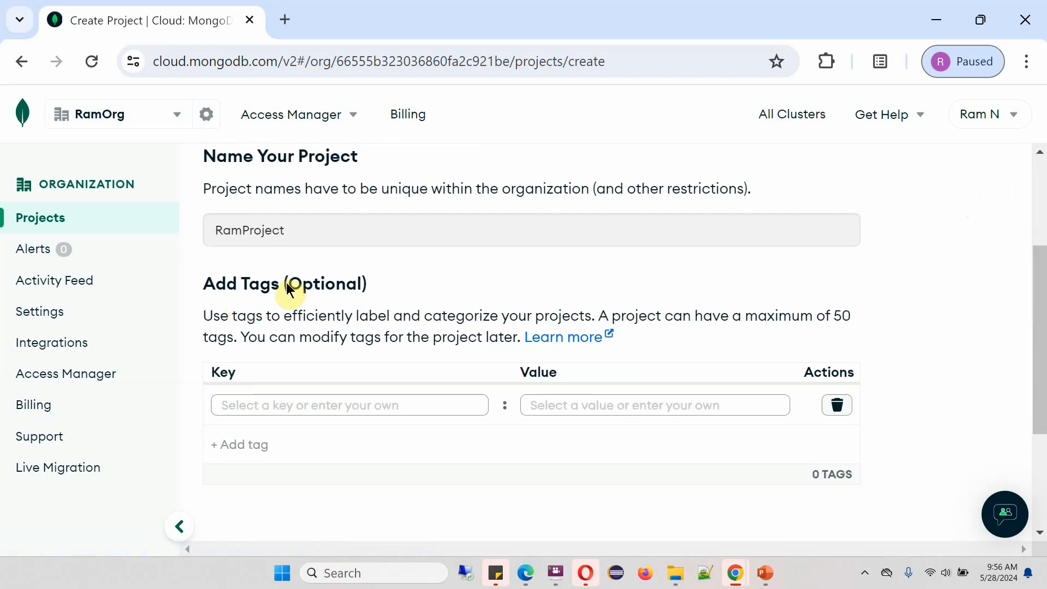
Tag the project environment: development and create it
click(342, 407)
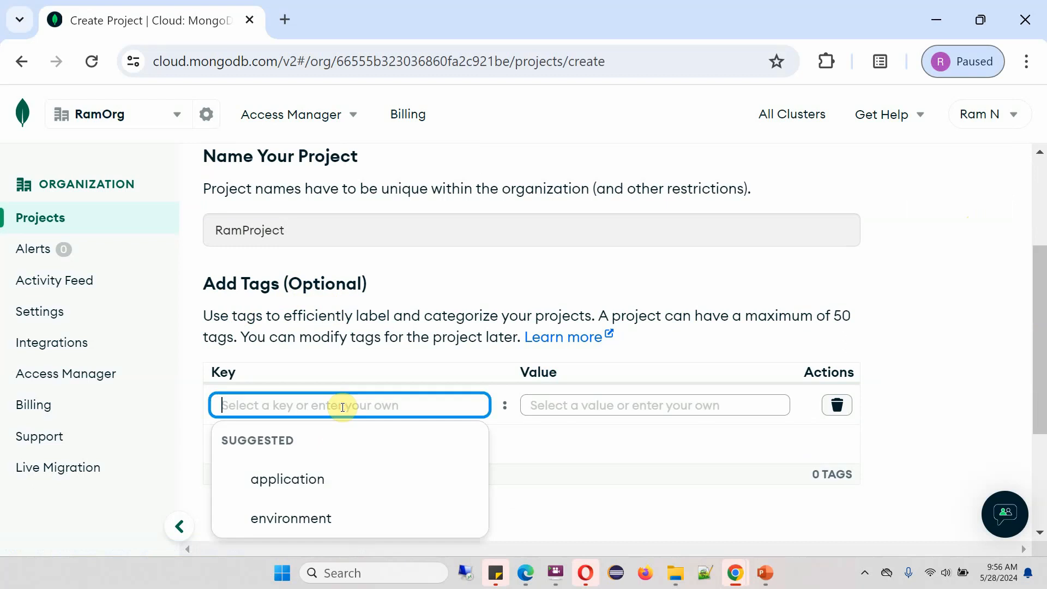
click(294, 522)
click(596, 404)
scroll(618, 512, down, 2)
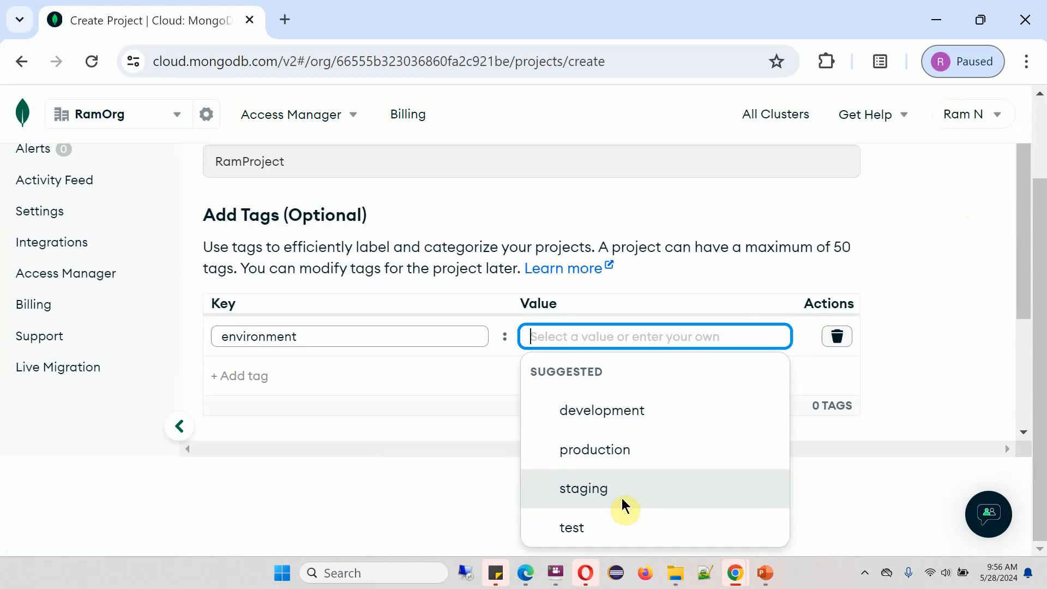
click(601, 411)
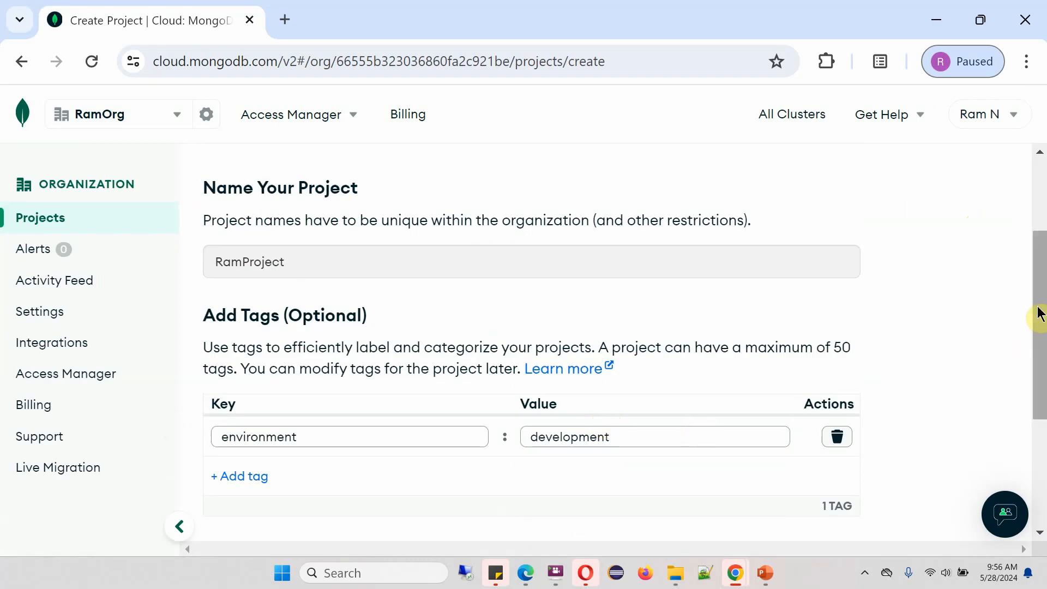
drag(1038, 308, 1043, 375)
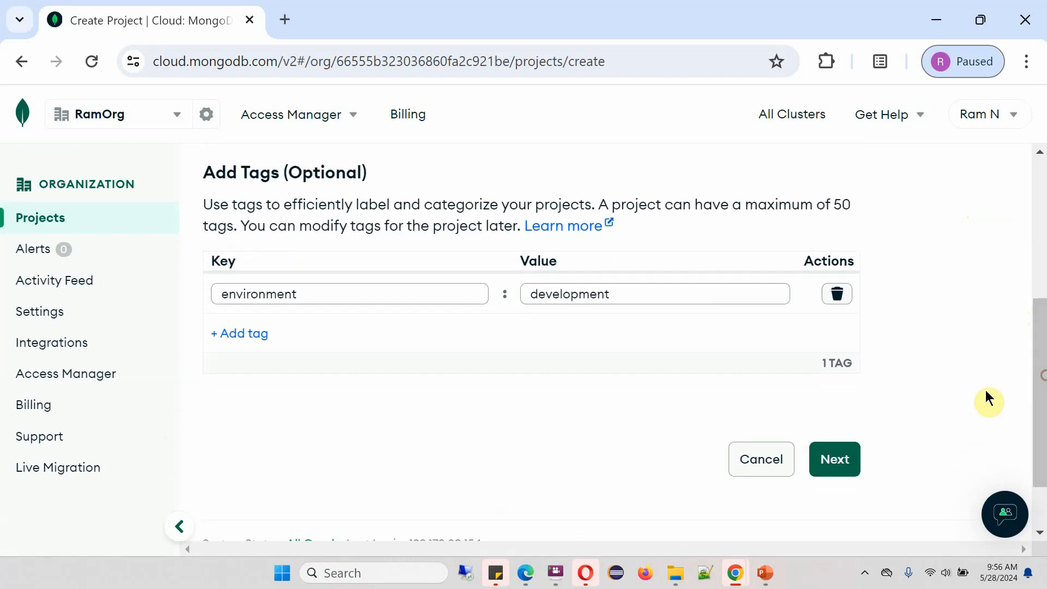
click(829, 460)
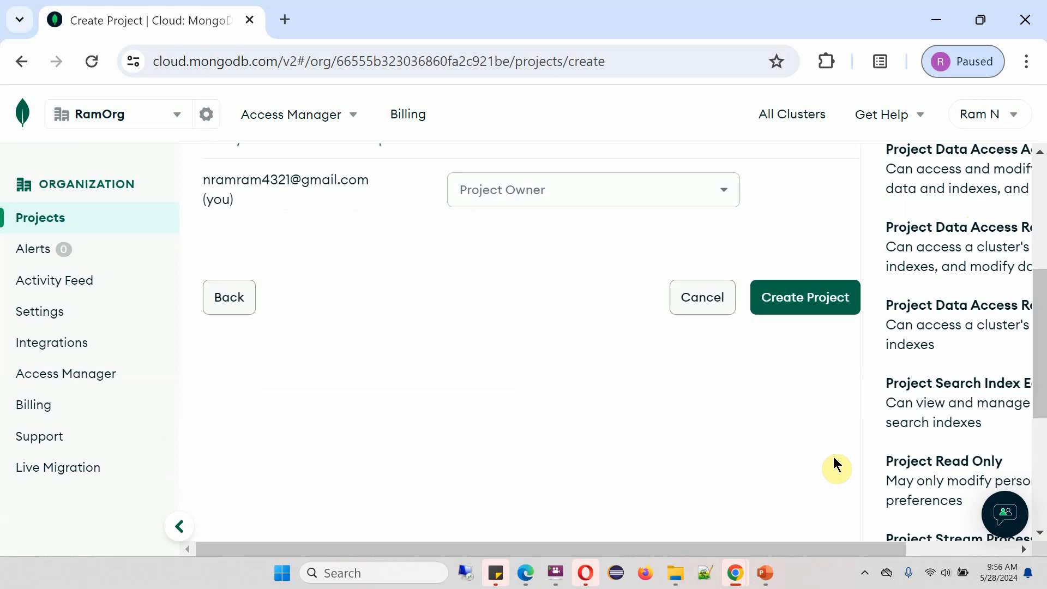
scroll(768, 443, up, 4)
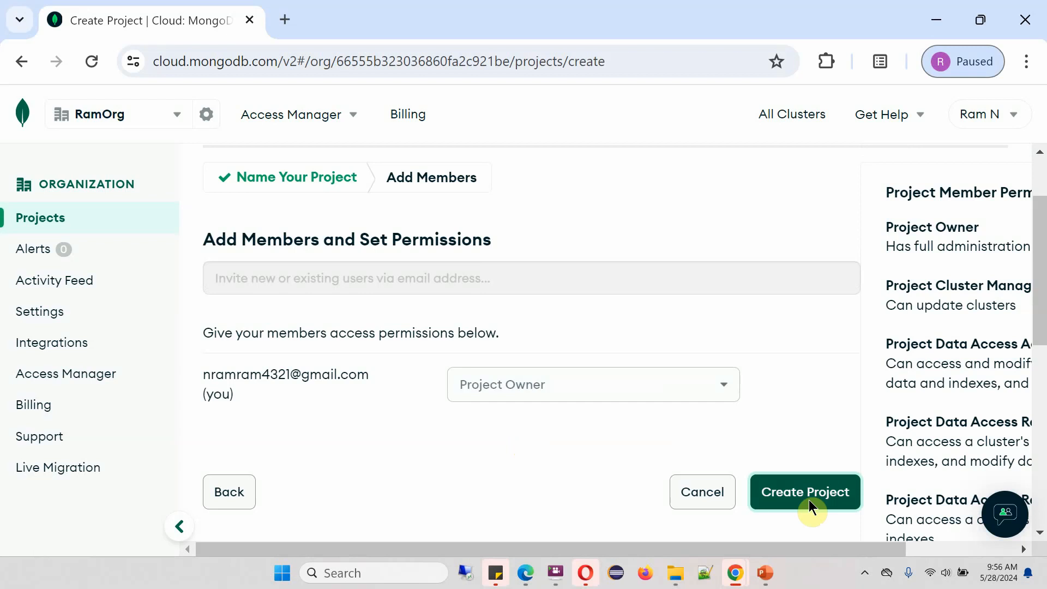
click(809, 500)
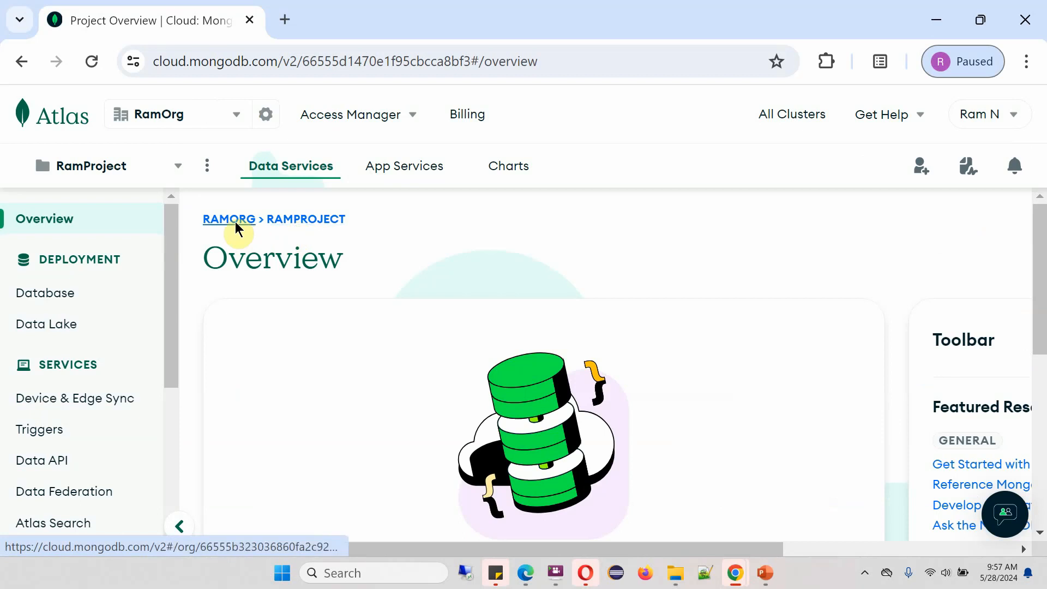
Set up a new cluster using the free M0 template with 512 MB storage
drag(1039, 264, 1044, 321)
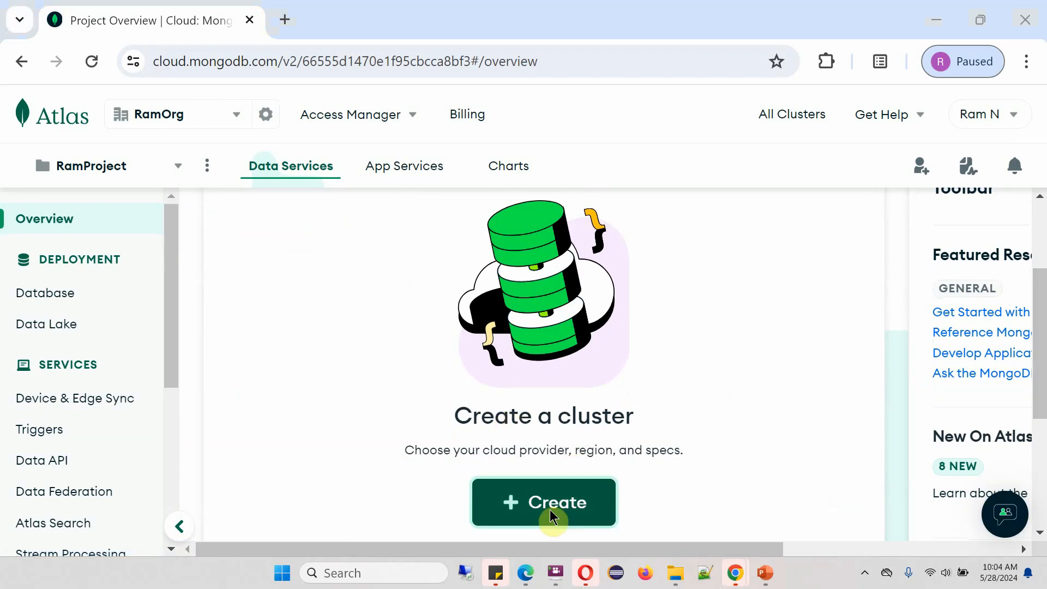
click(552, 515)
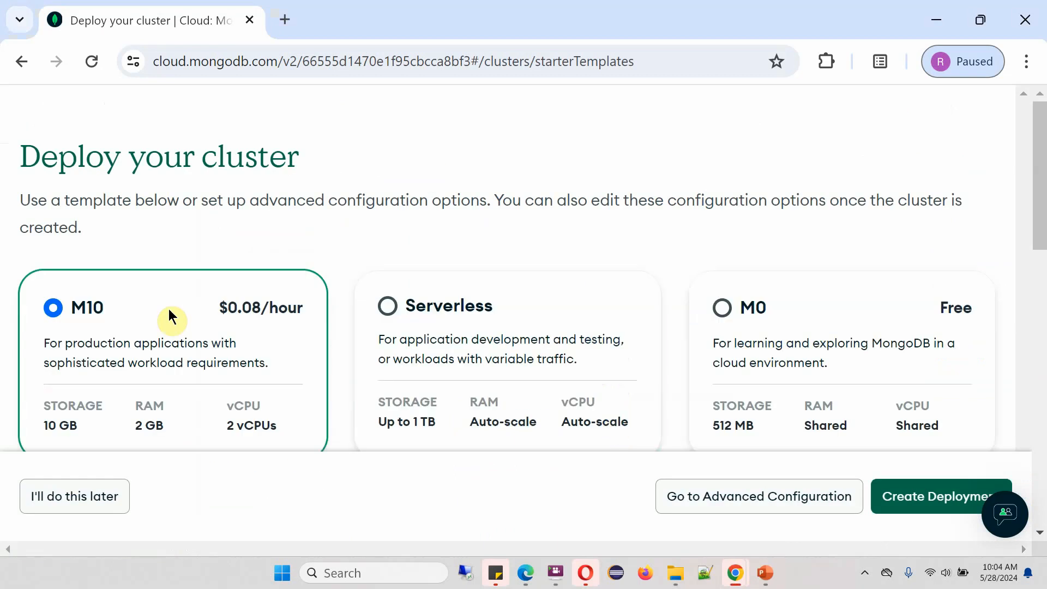
click(722, 309)
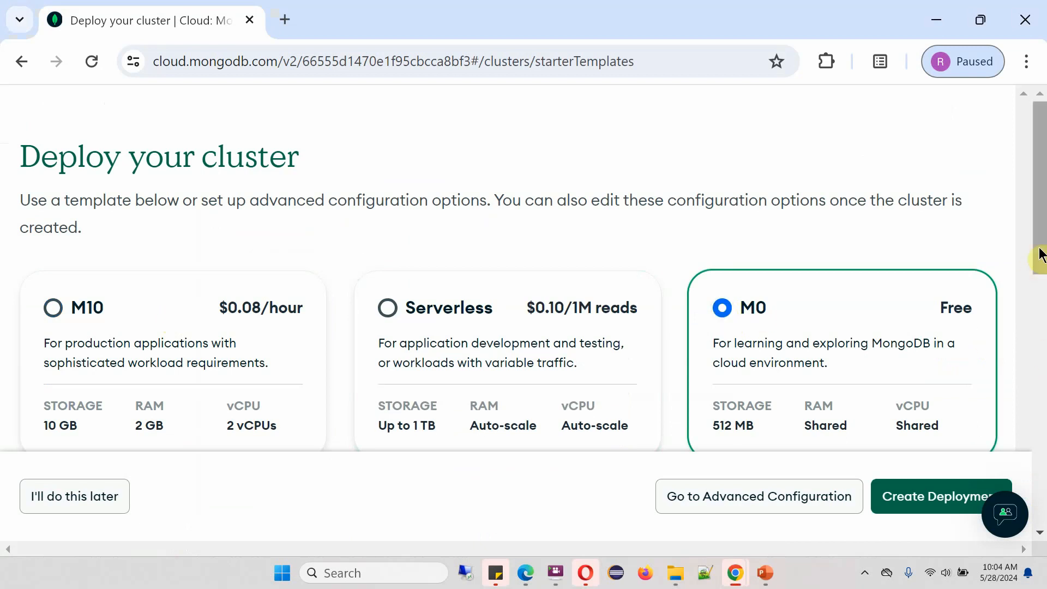
drag(1042, 252, 1042, 281)
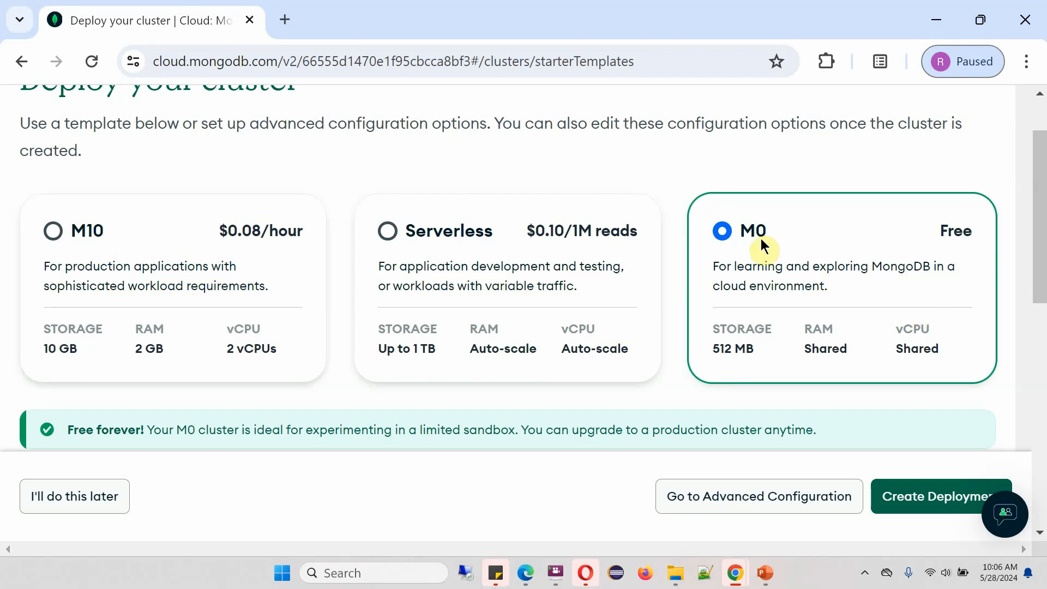
Deploy the free M0 cluster and create a database user named root with a custom password
click(916, 502)
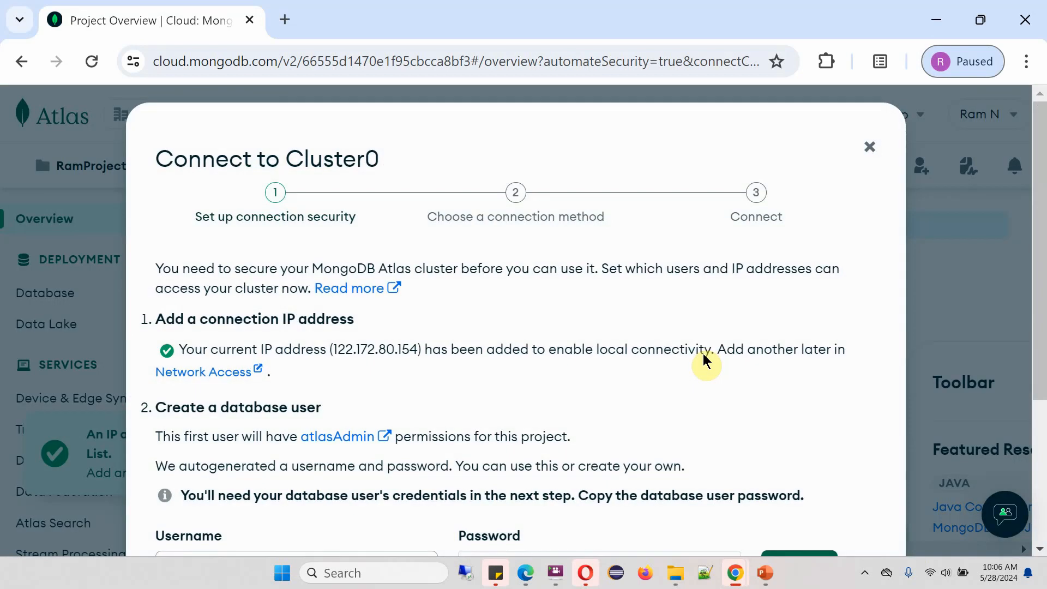
drag(1041, 314, 1041, 338)
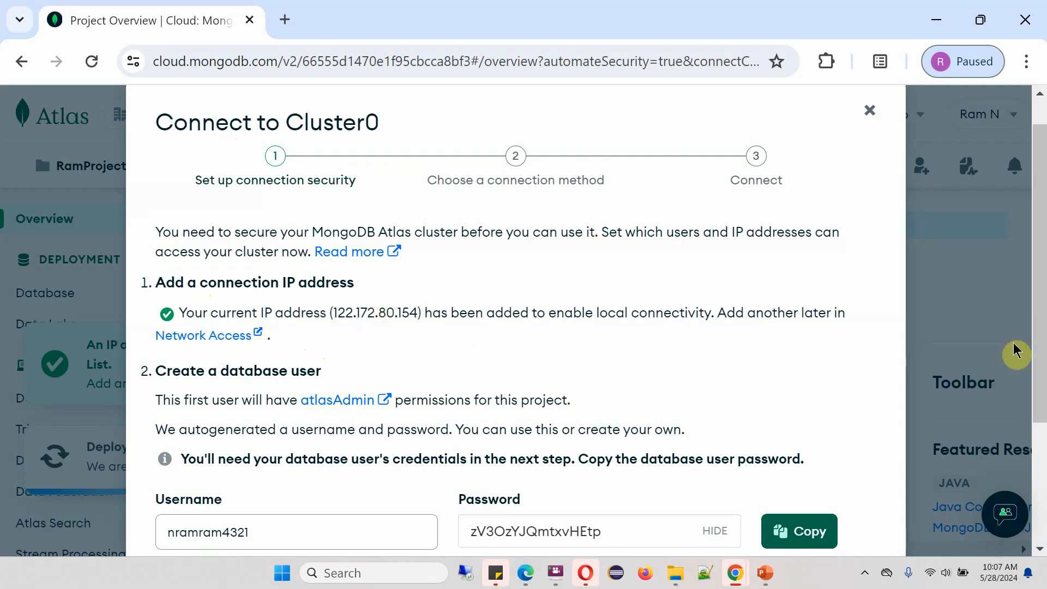
drag(1040, 349, 1041, 414)
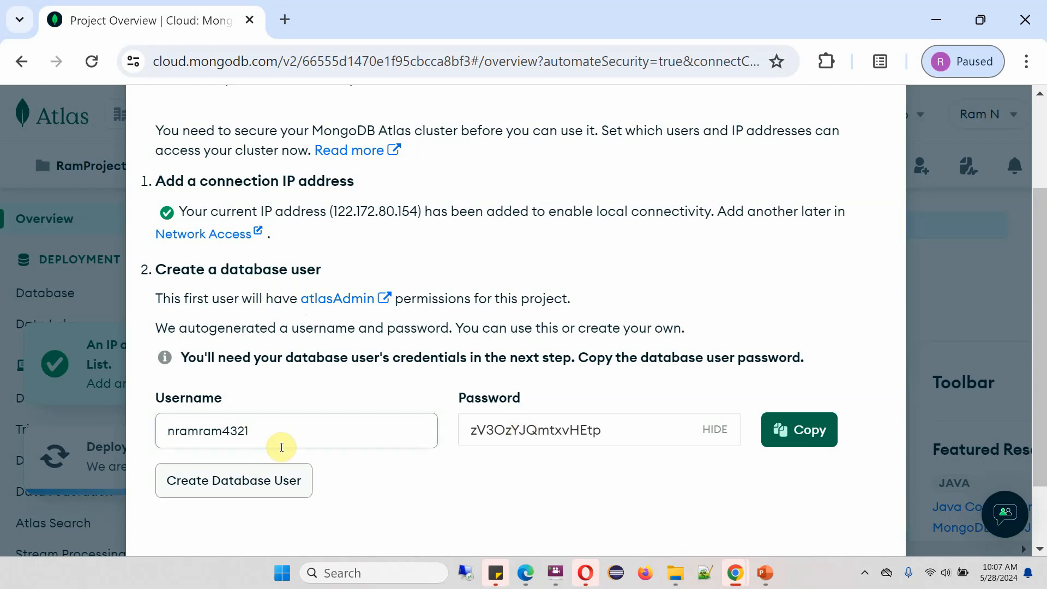
drag(273, 432, 130, 434)
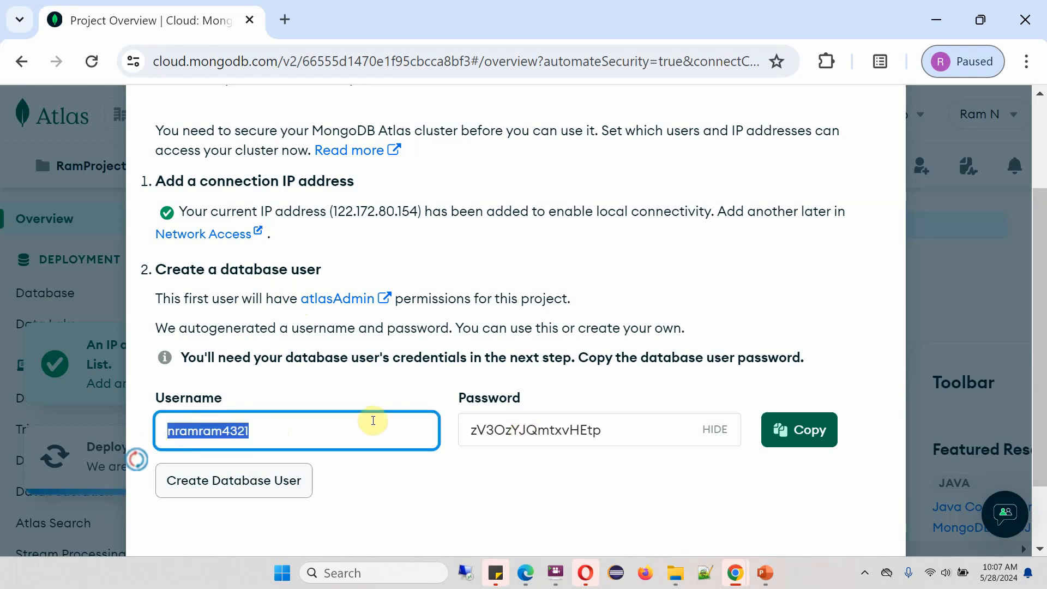
text(roo)
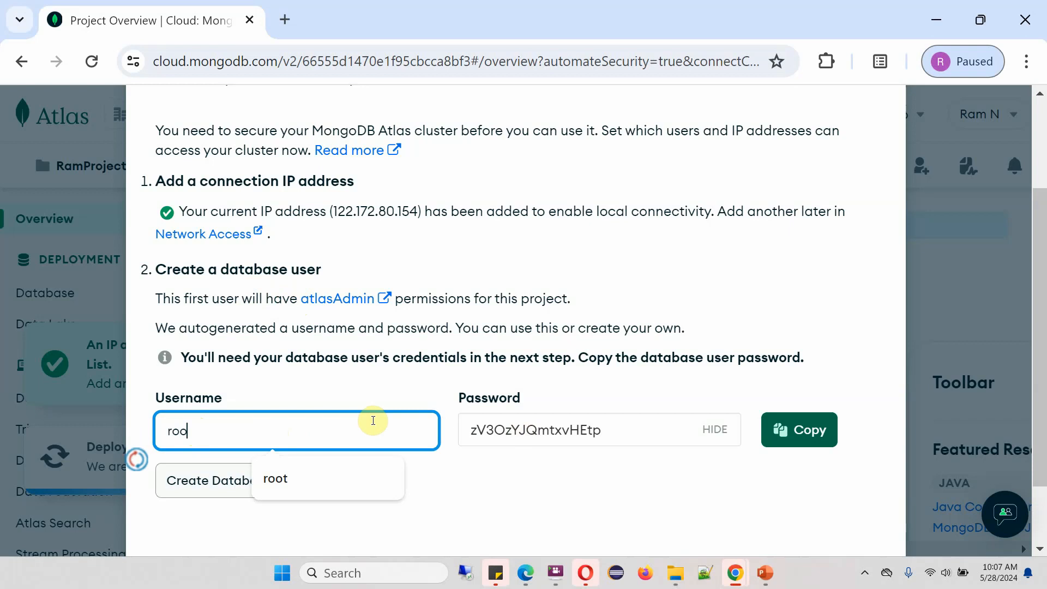
text(t)
triple_click(630, 434)
text(passPASS)
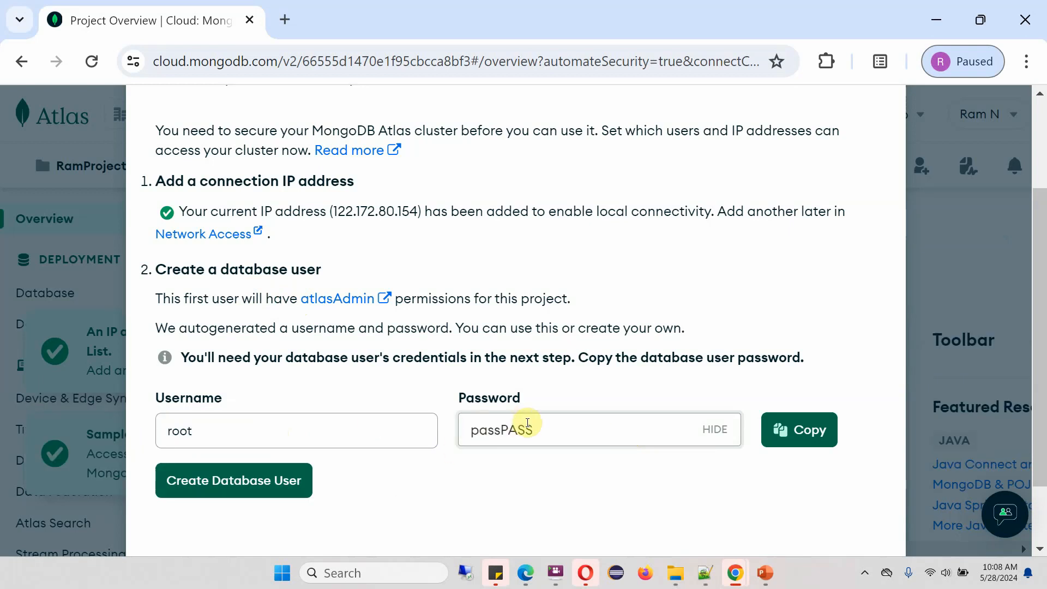
click(276, 479)
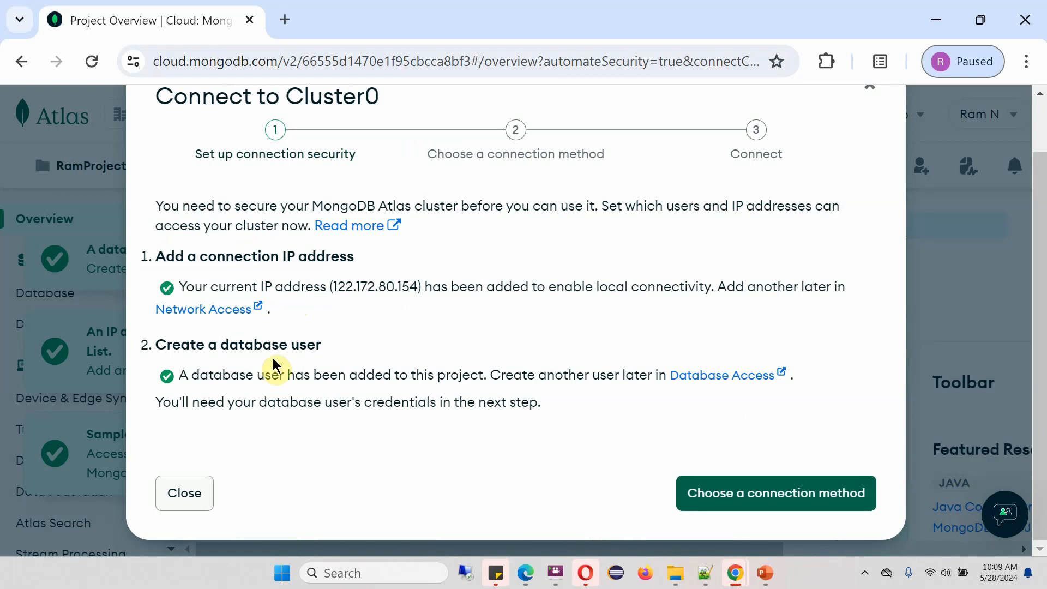
Close the connection setup and dismiss the user-added and IP-added notices
click(192, 495)
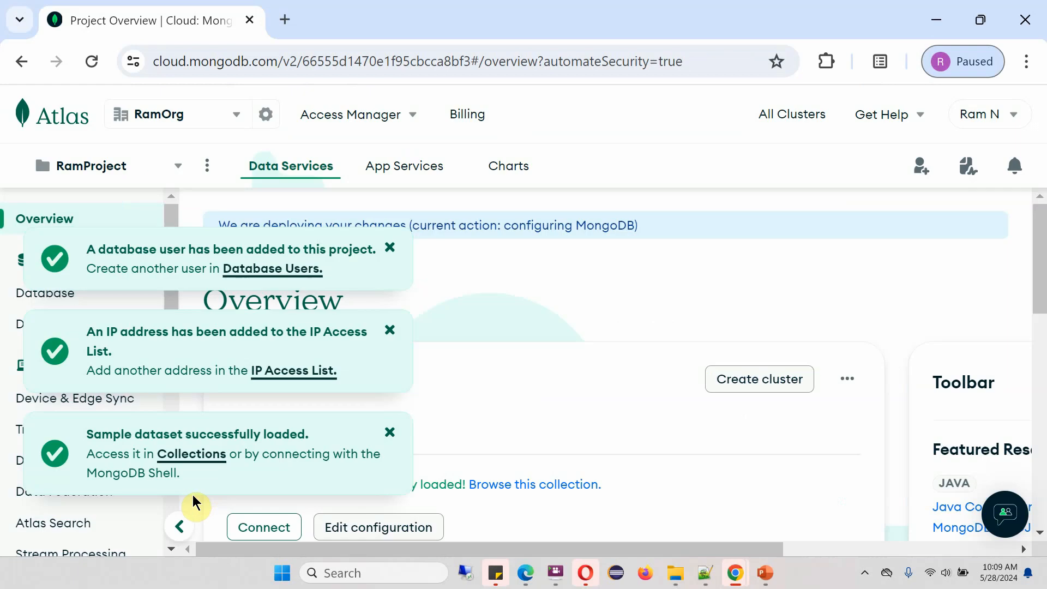
click(389, 248)
click(390, 327)
click(390, 435)
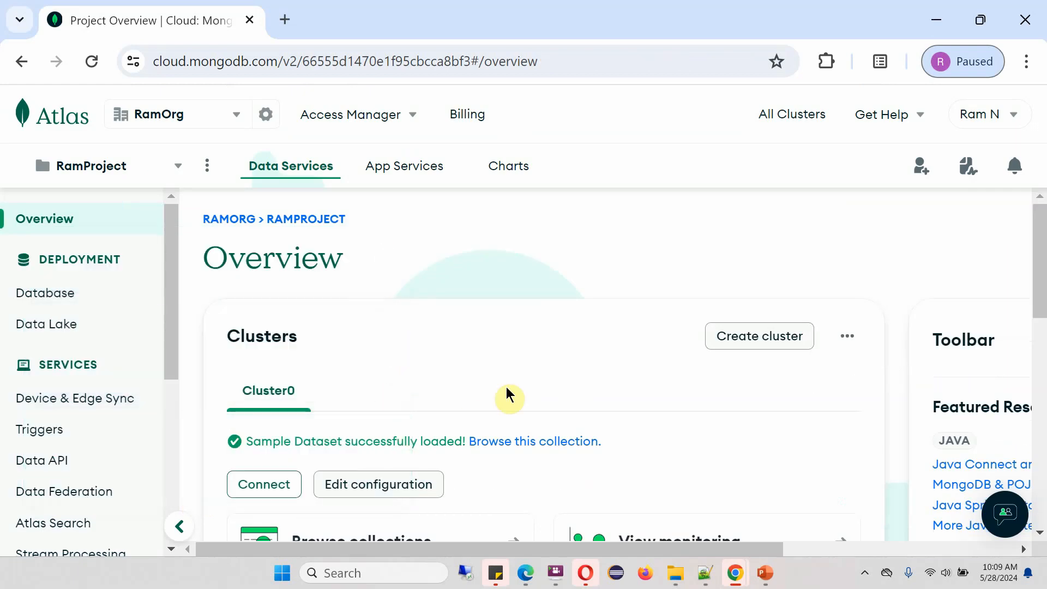
drag(1035, 281, 1039, 318)
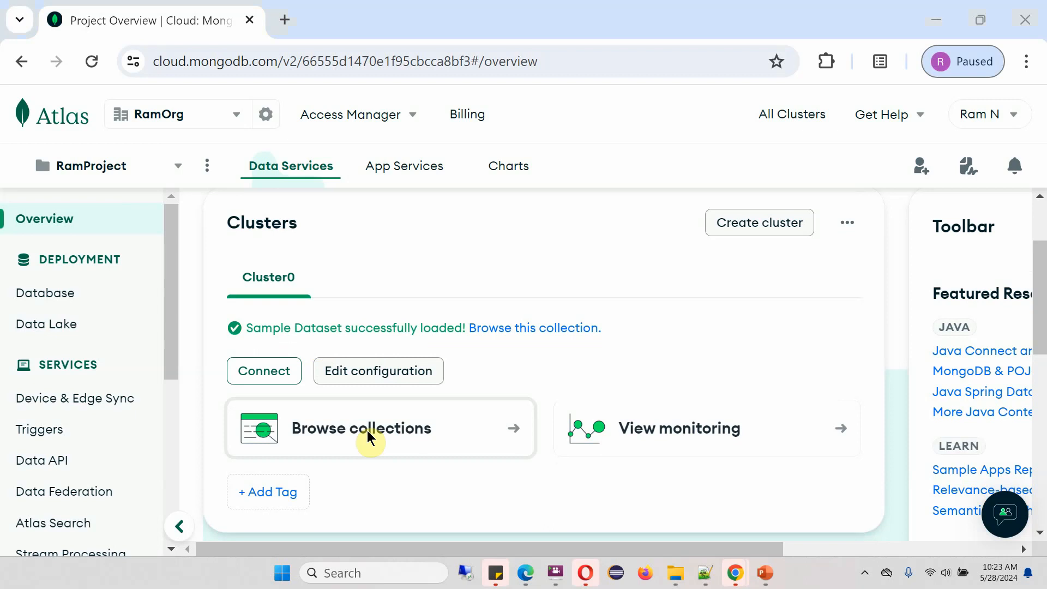
Browse Cluster0's collections and view sample_mflix.comments with its 41079 documents
click(368, 430)
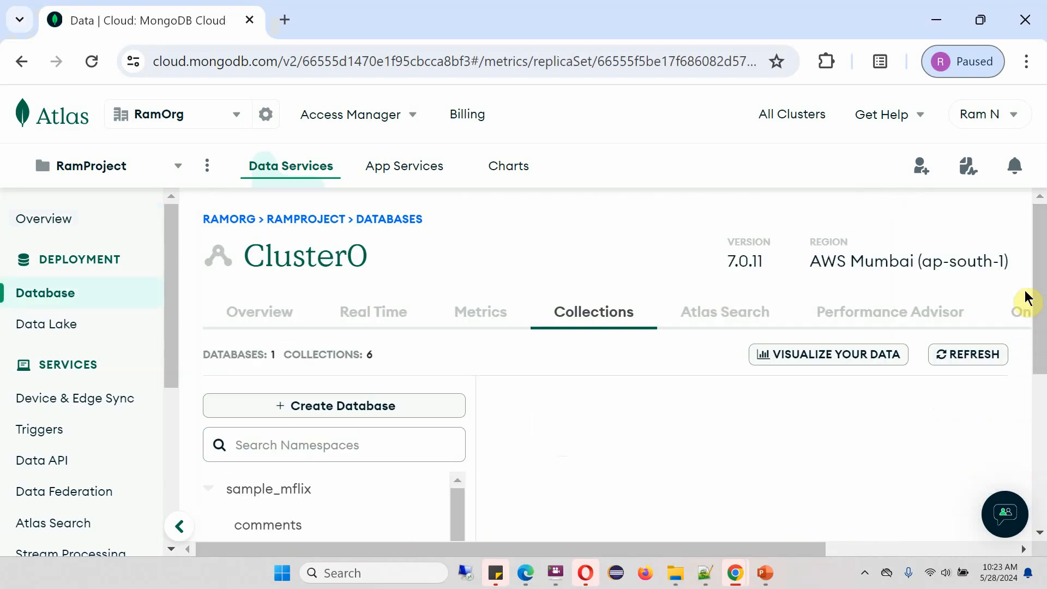
scroll(1039, 305, down, 1)
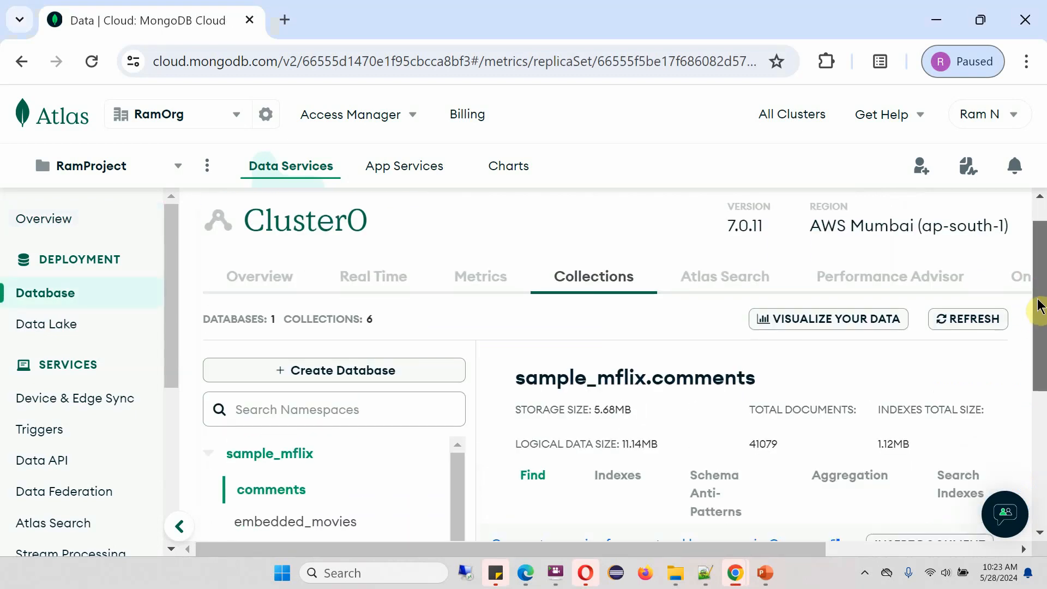
scroll(1039, 305, up, 1)
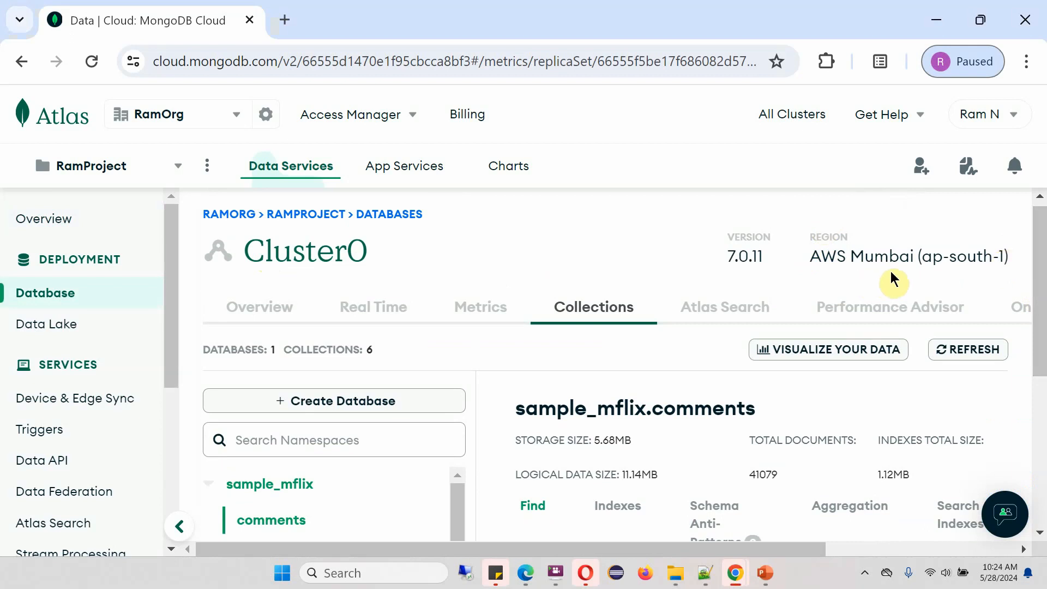
drag(1044, 284, 1043, 371)
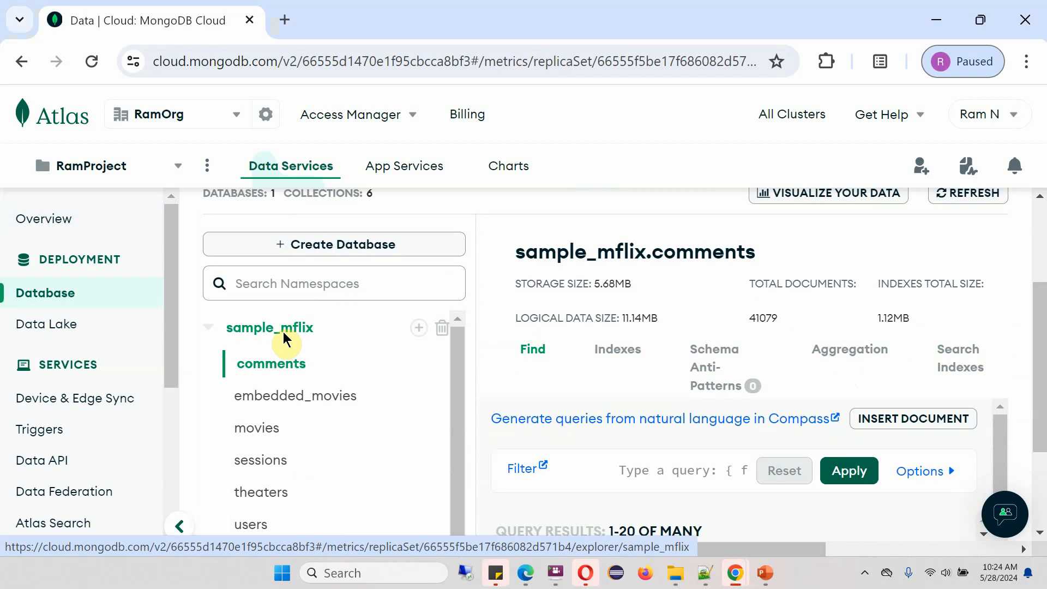
drag(462, 344, 463, 363)
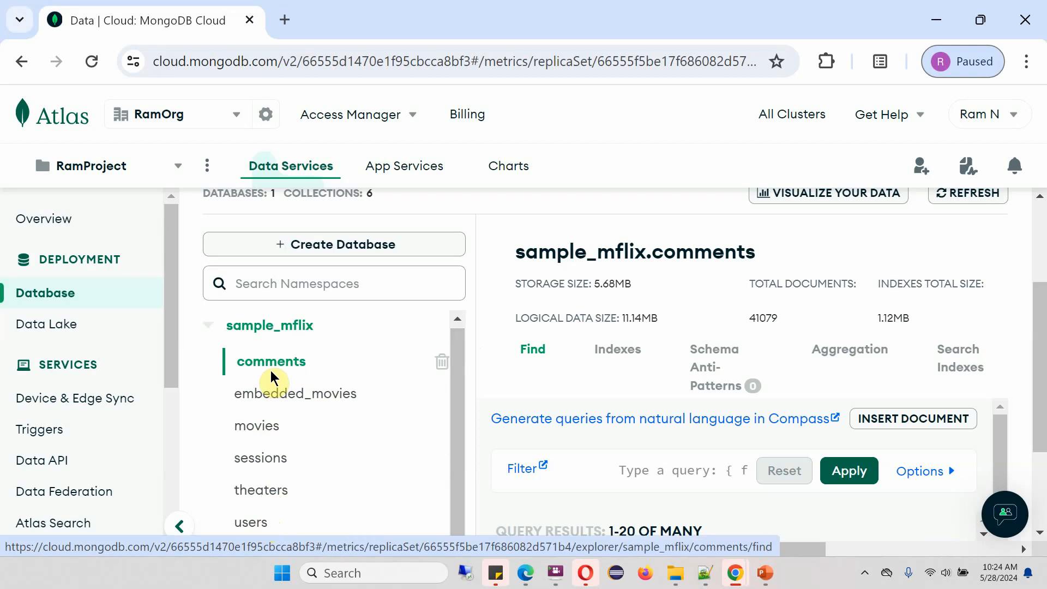
Open sample_mflix.movies and load the second page of results, 21-40
click(260, 429)
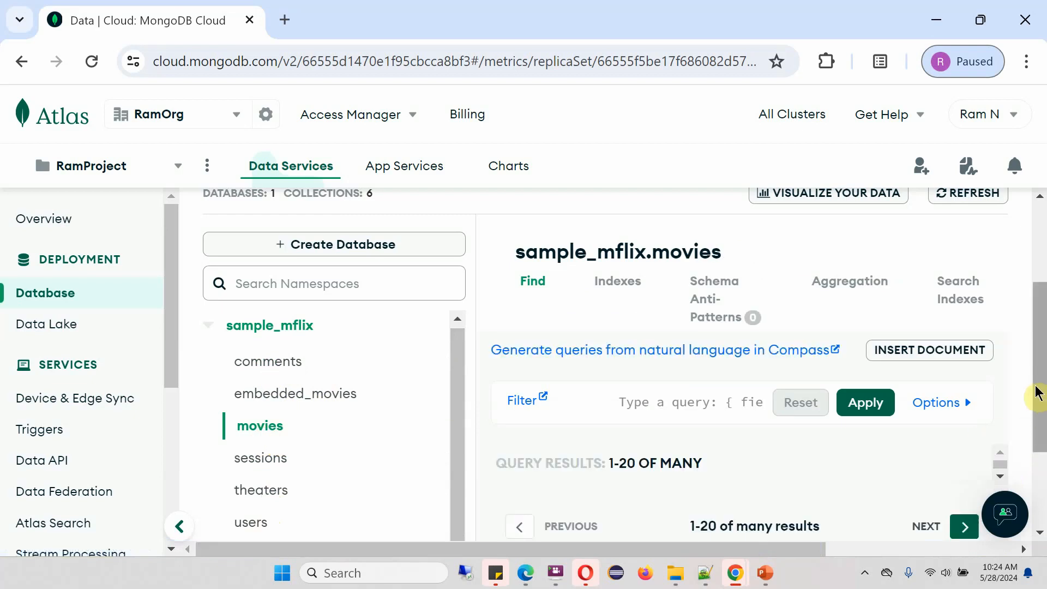
scroll(1043, 403, down, 3)
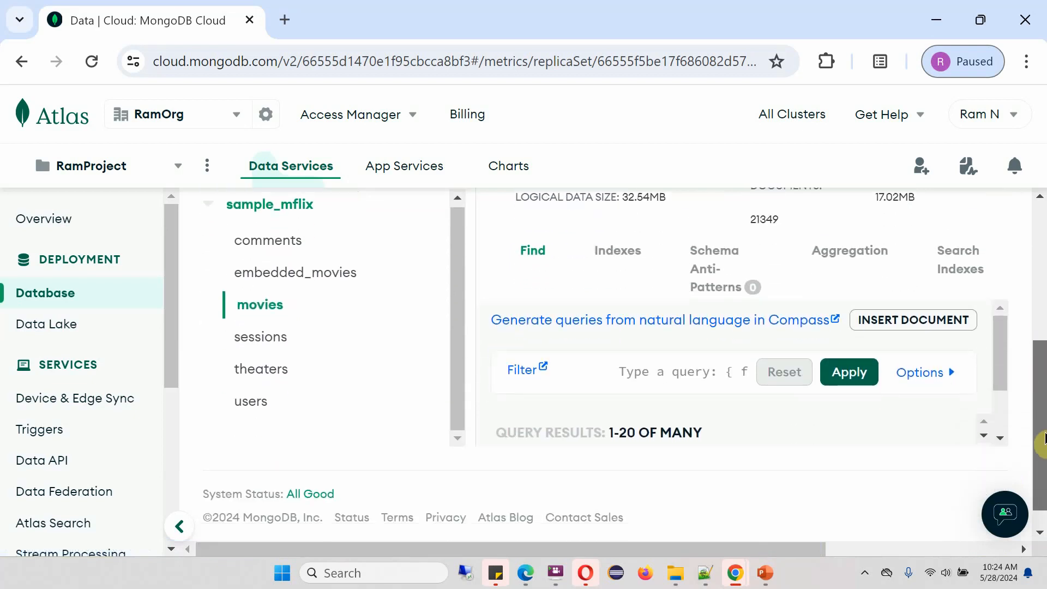
scroll(957, 405, down, 2)
click(946, 404)
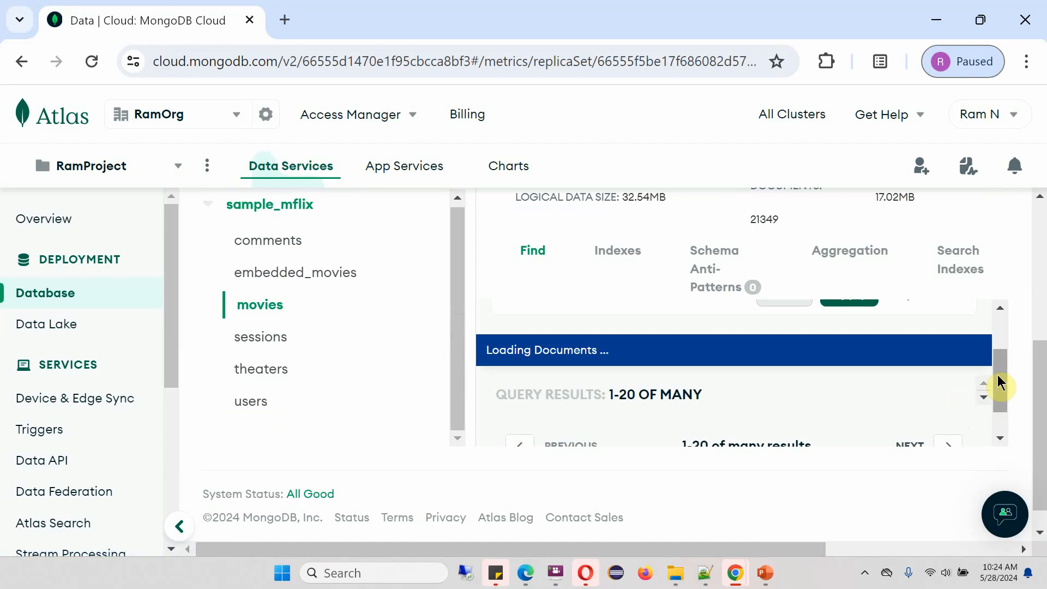
Scroll through the movie documents using the results panel's arrows
drag(998, 375, 1002, 389)
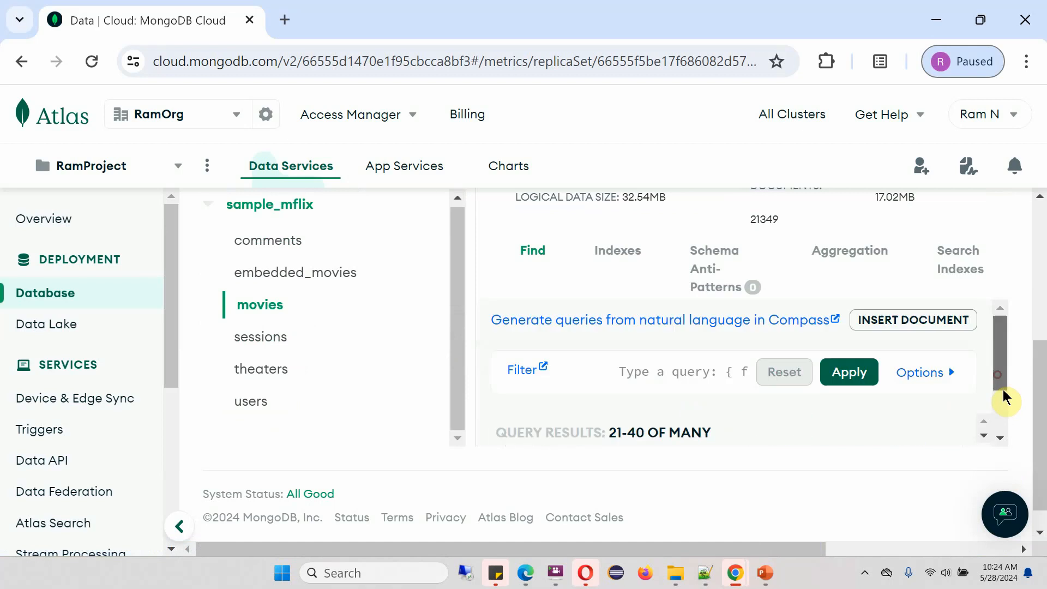
click(984, 435)
click(984, 435)
click(983, 435)
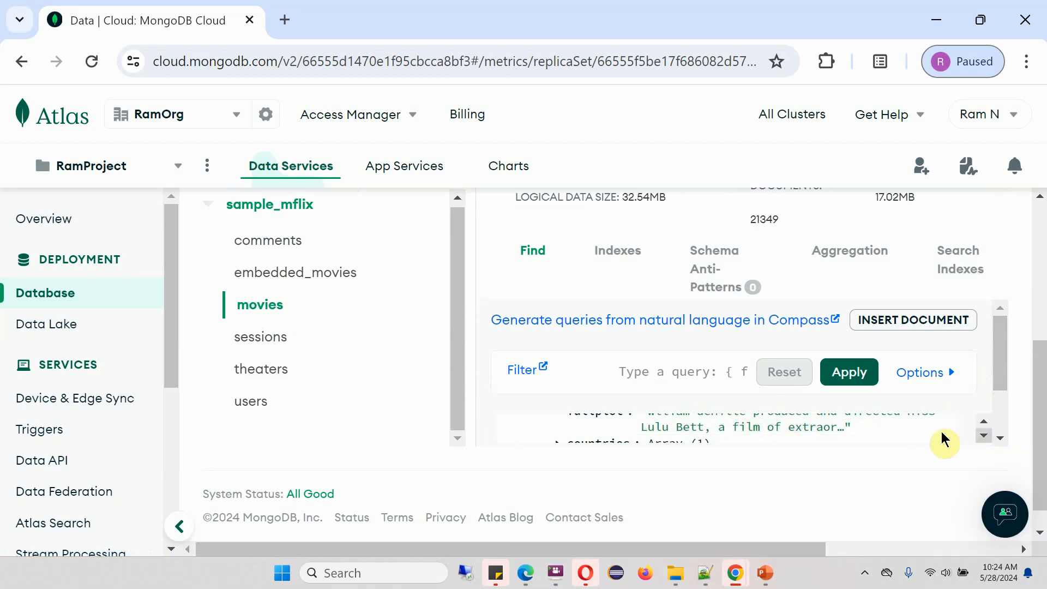
click(984, 435)
click(983, 435)
click(982, 436)
click(983, 436)
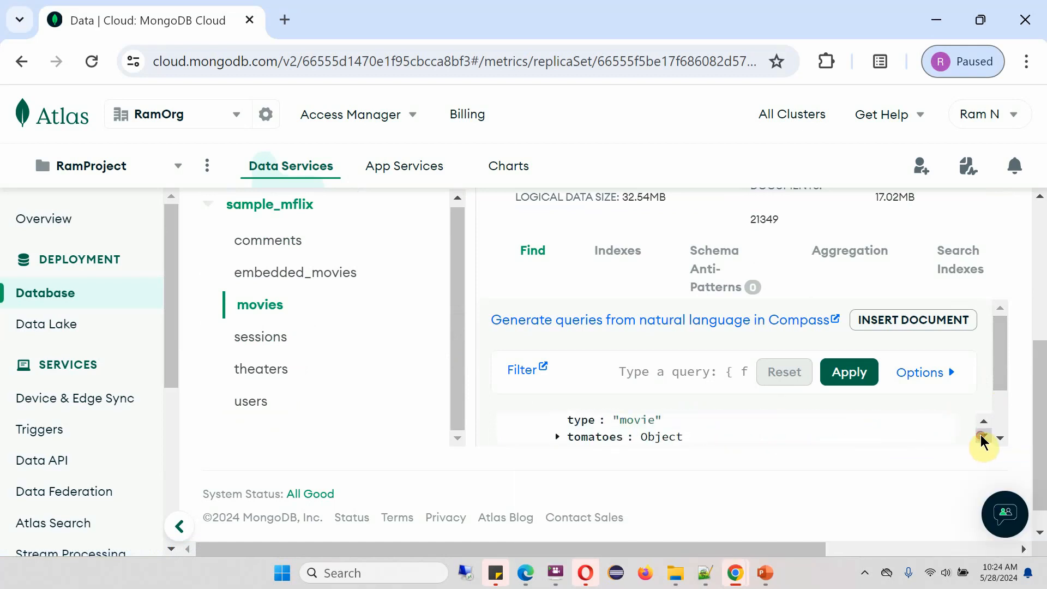
click(983, 437)
click(982, 436)
click(982, 436)
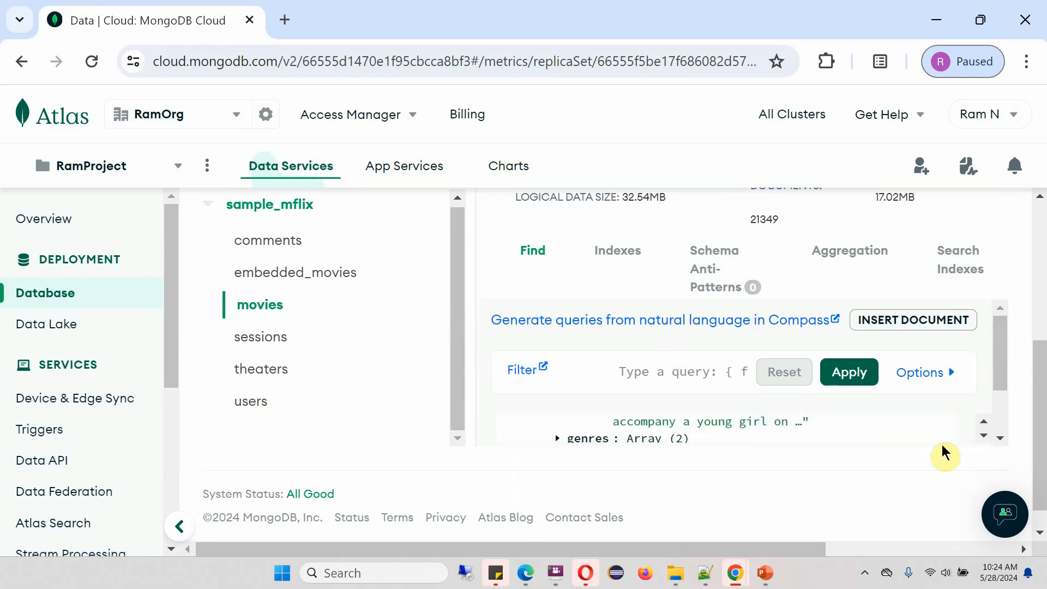
drag(999, 386, 1000, 397)
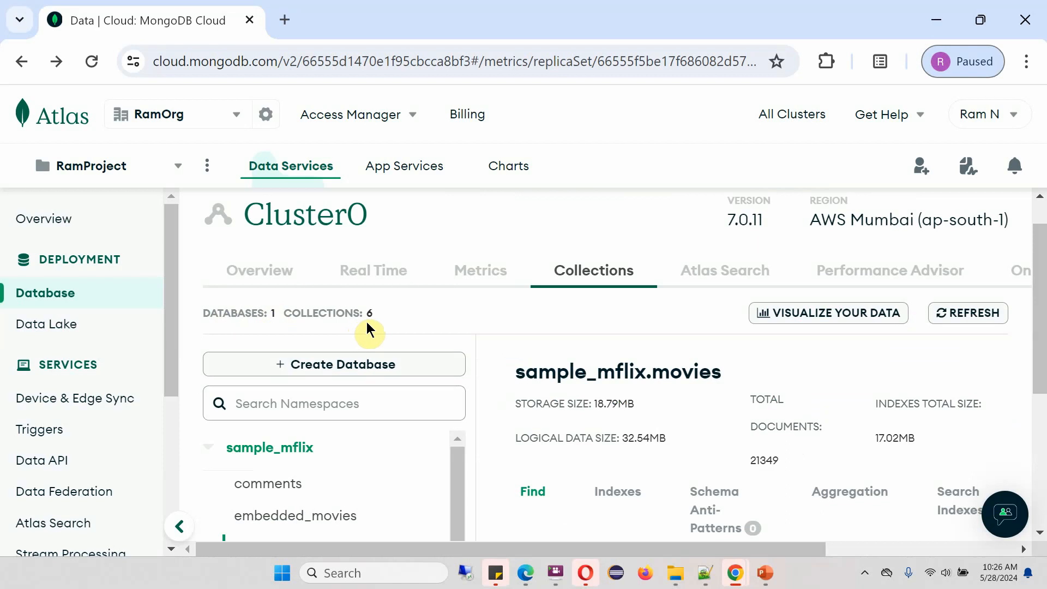
drag(1039, 327, 1041, 396)
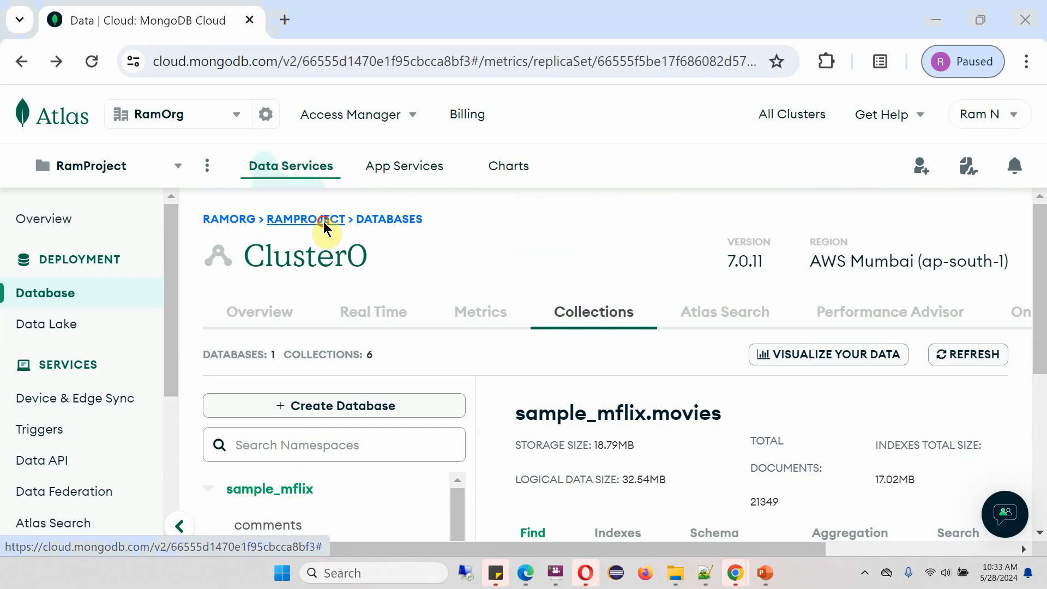
Return to RamProject, view all clusters, and bring up Cluster0's options menu
click(323, 221)
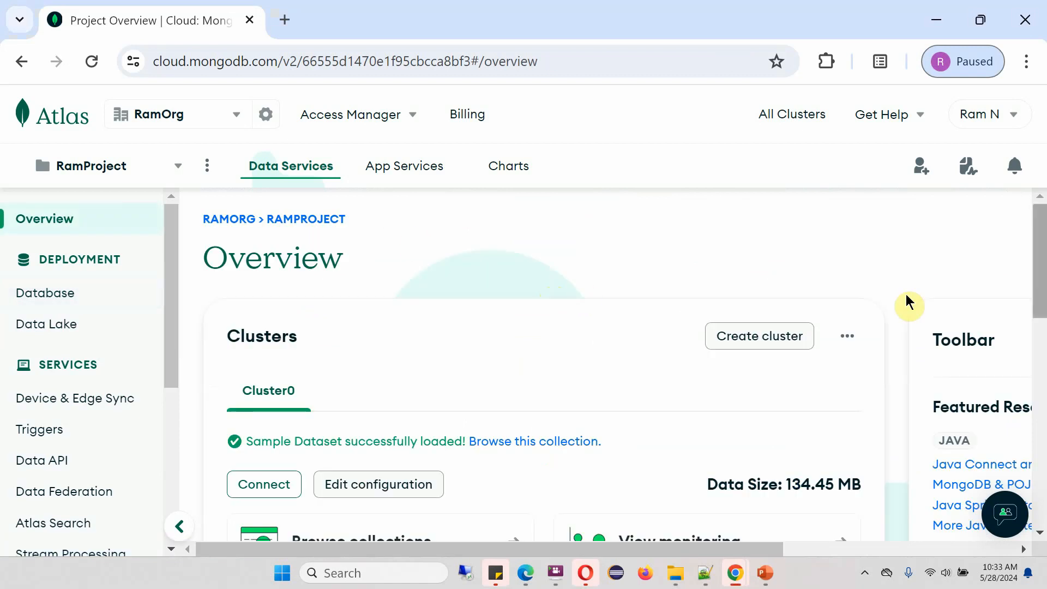
click(848, 339)
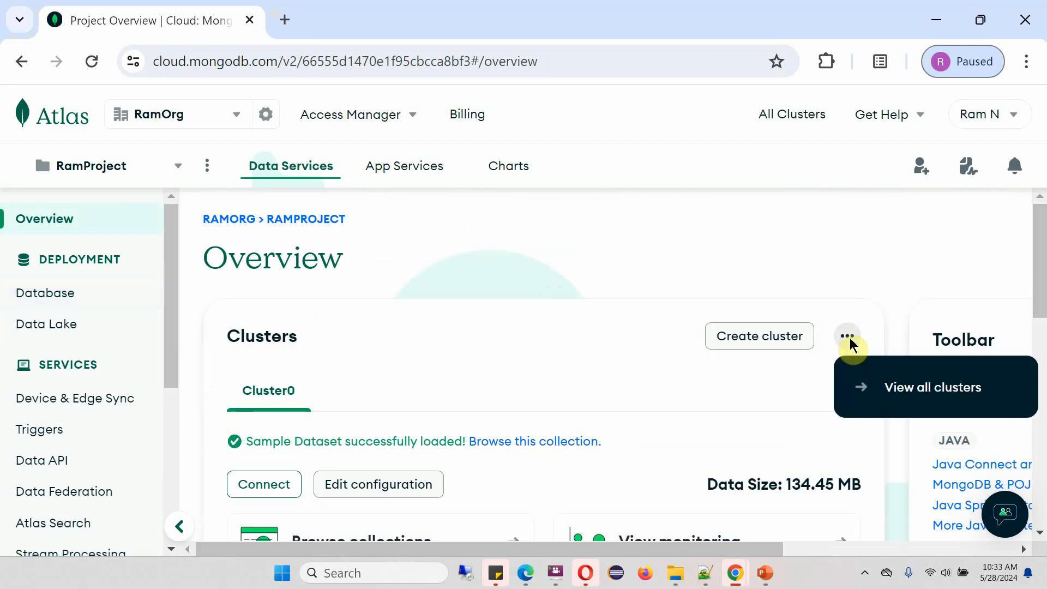
click(895, 394)
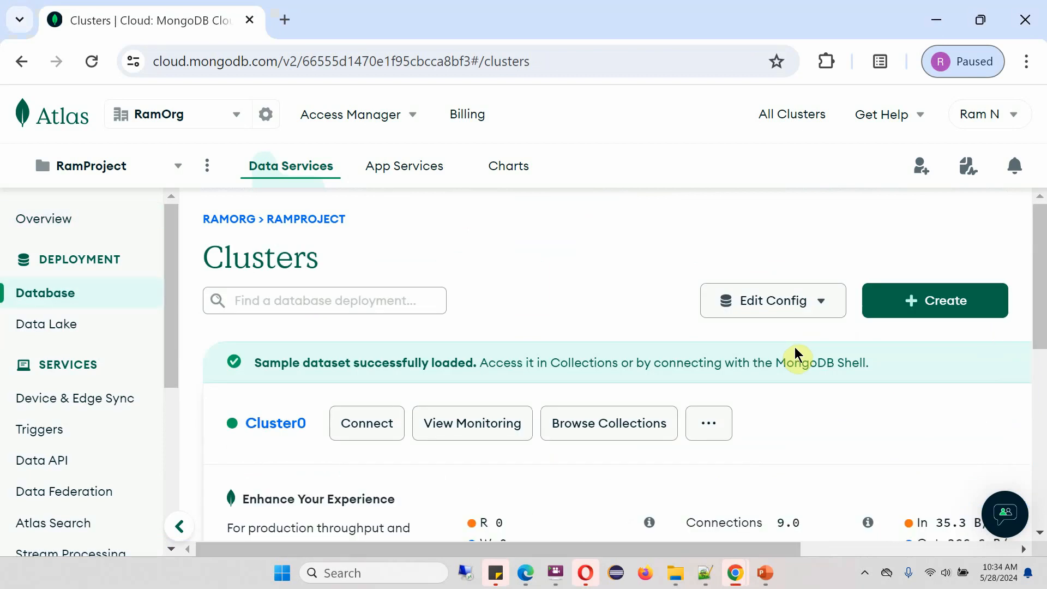
mouse_move(1037, 282)
mouse_down()
mouse_move(1040, 311)
mouse_move(1039, 293)
mouse_up()
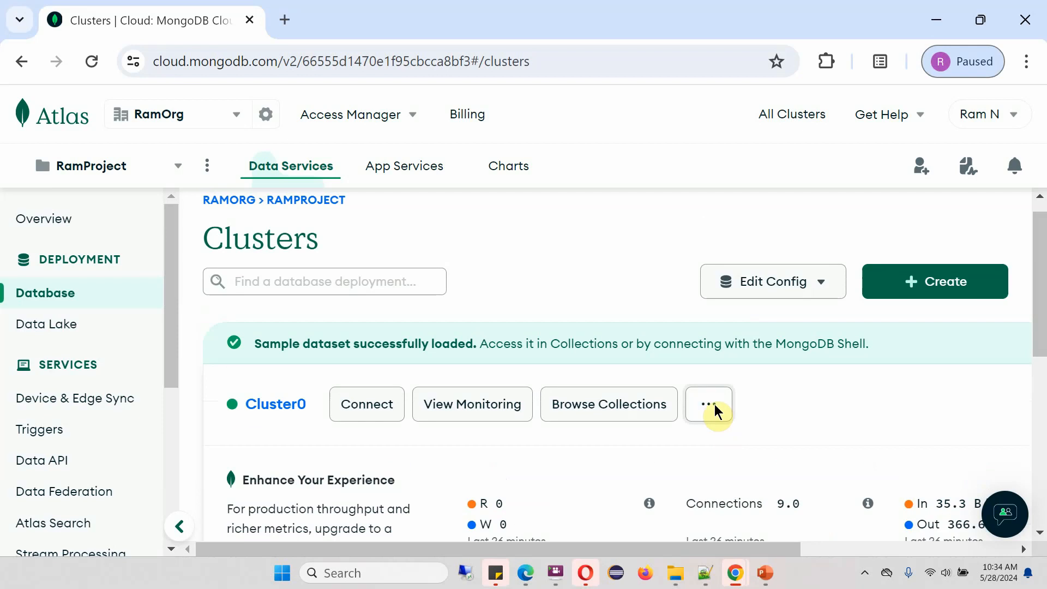
click(715, 409)
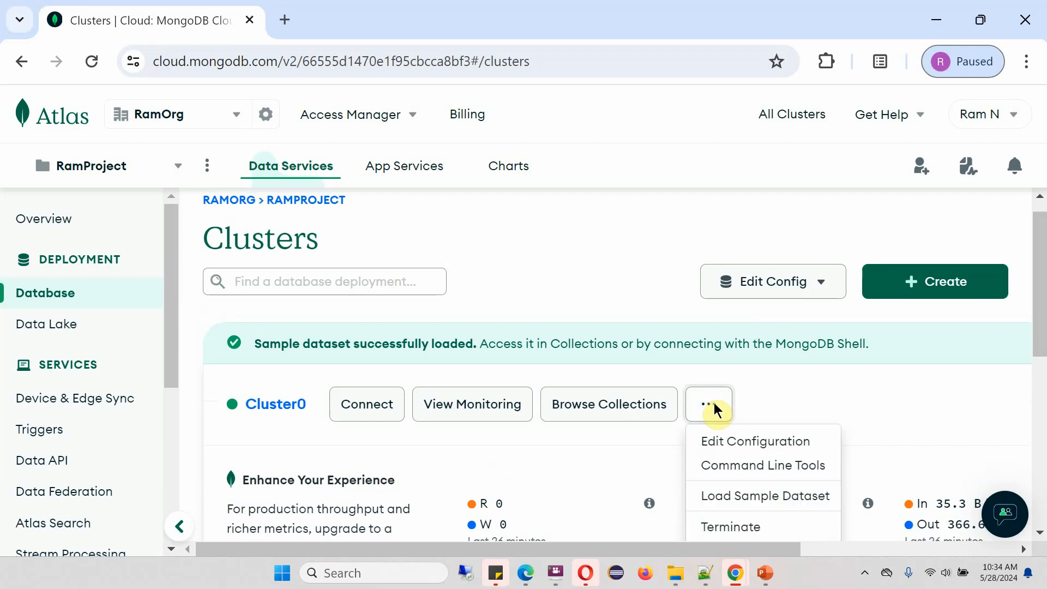
click(732, 442)
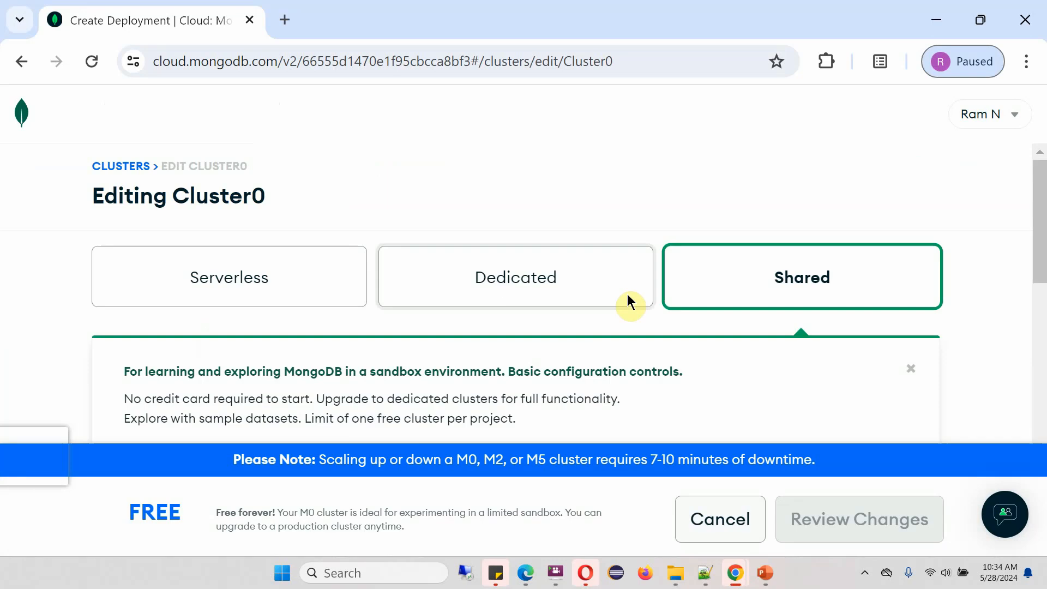
scroll(732, 307, down, 5)
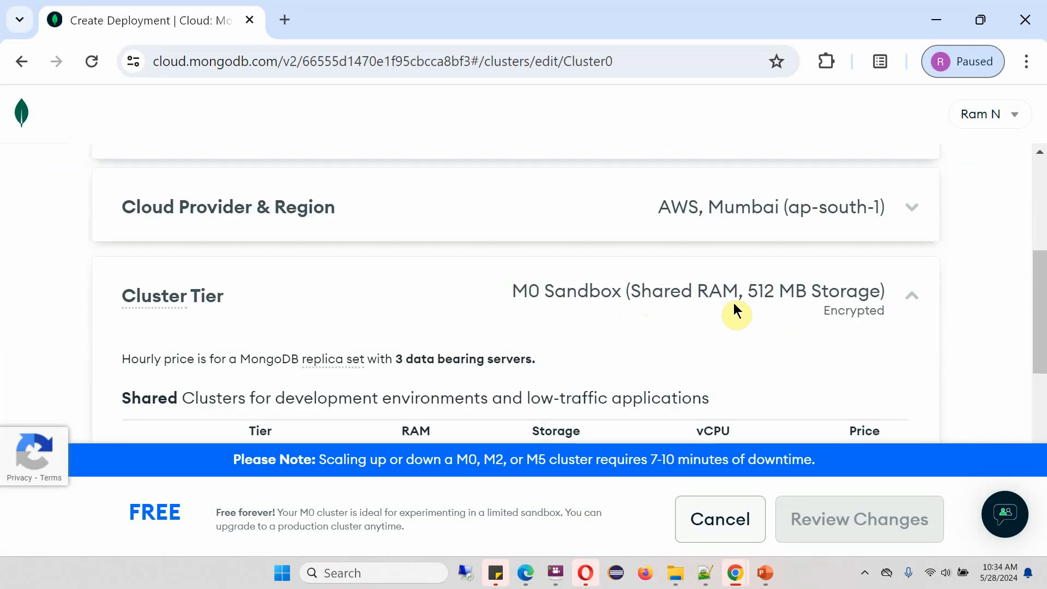
scroll(734, 302, down, 2)
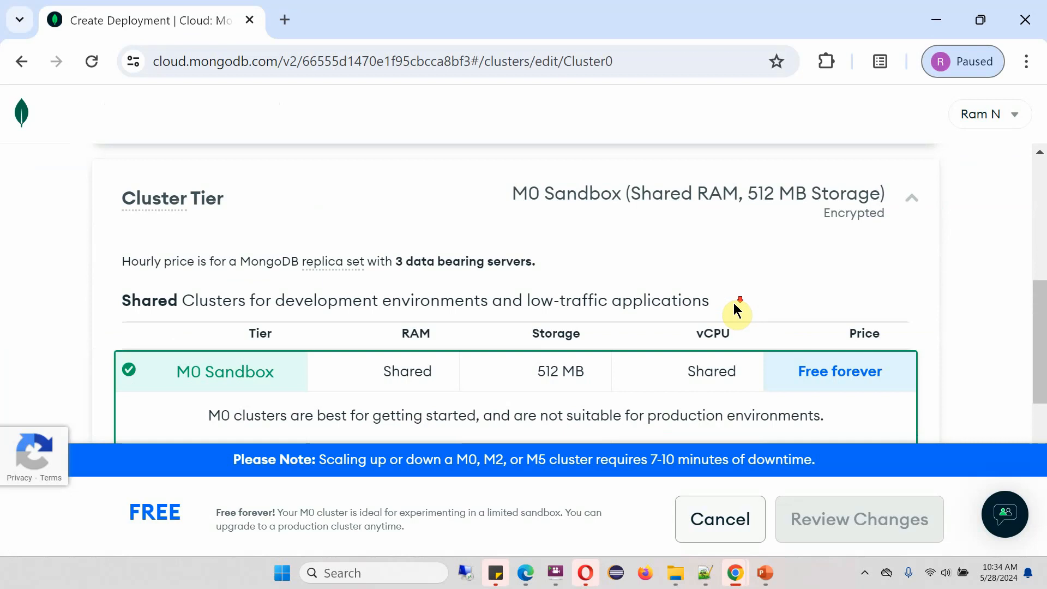
scroll(734, 306, down, 4)
scroll(733, 303, up, 6)
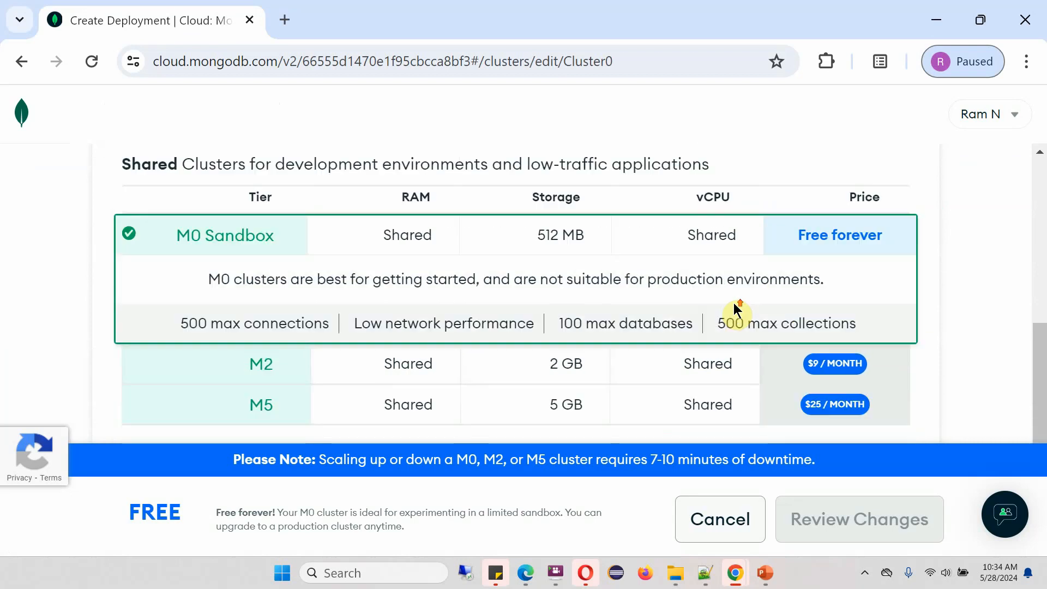
scroll(734, 302, up, 4)
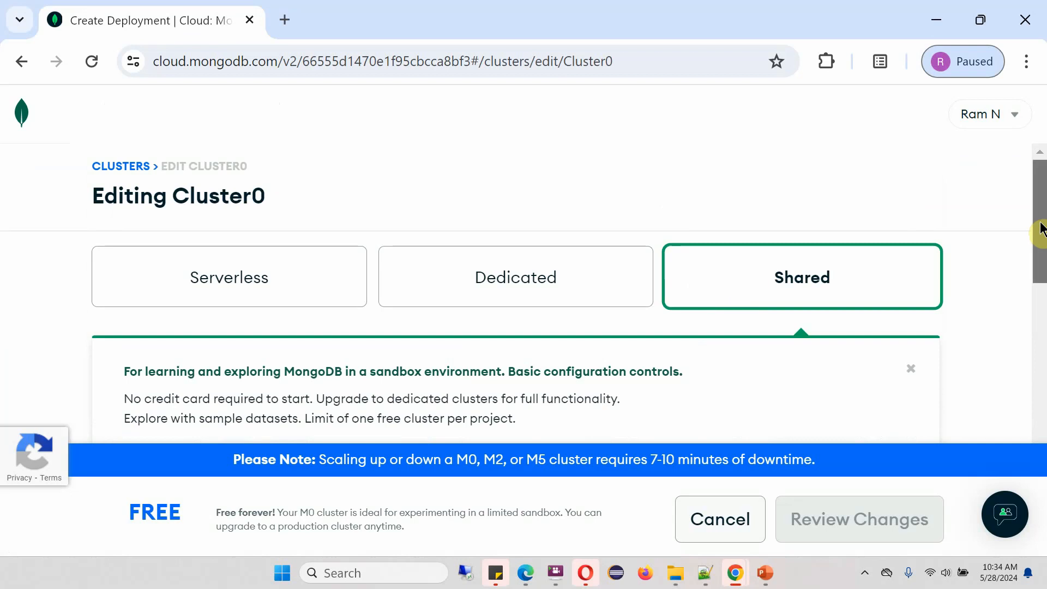
drag(1042, 229, 1041, 404)
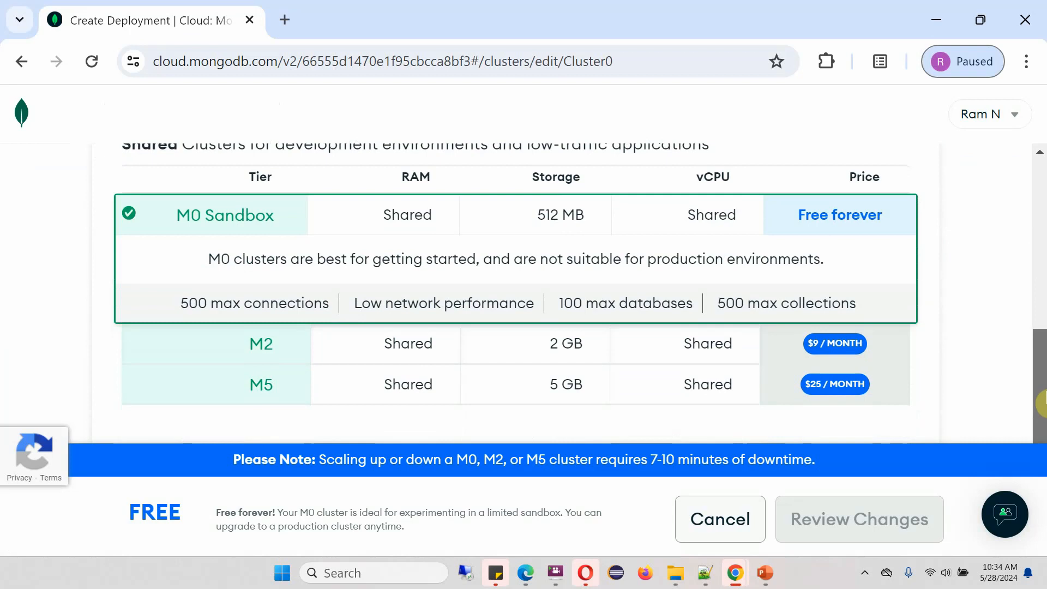
Cancel the Cluster0 edit, then review Database Access custom roles and database users
click(735, 521)
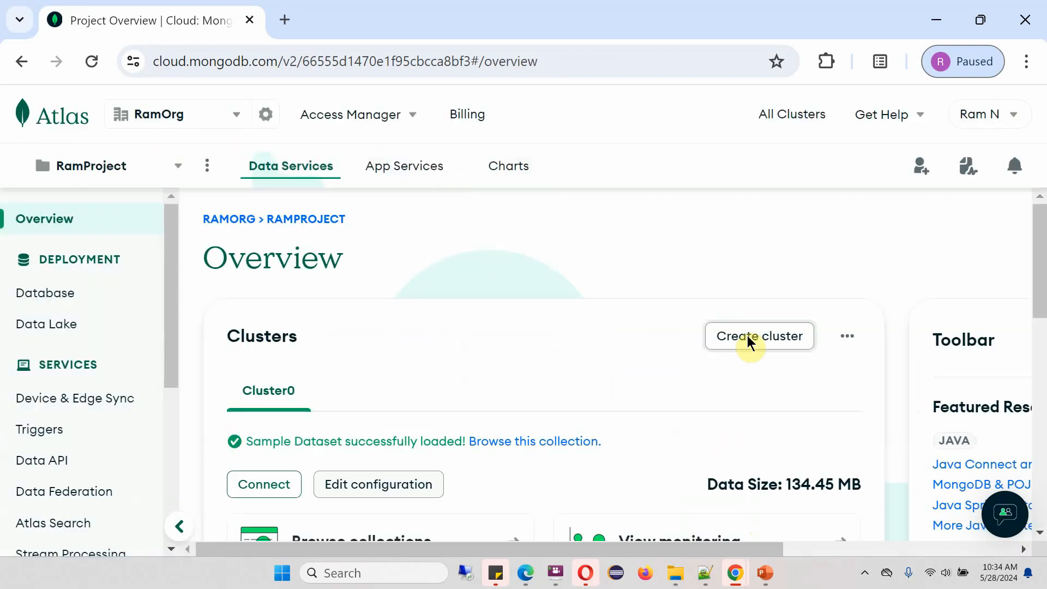
drag(1037, 294, 1044, 322)
drag(169, 299, 196, 423)
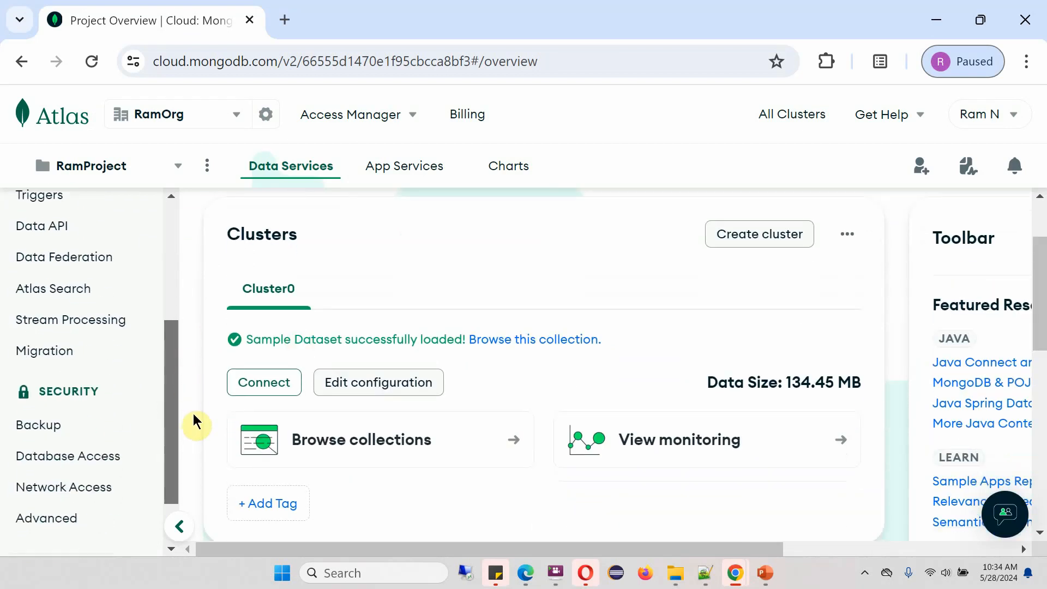
click(110, 463)
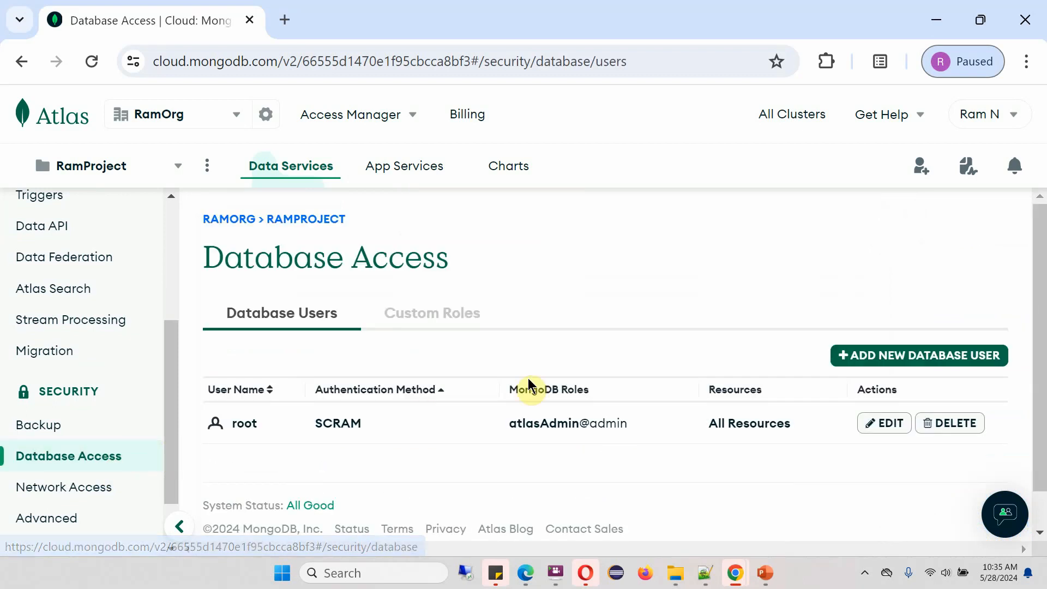
click(414, 303)
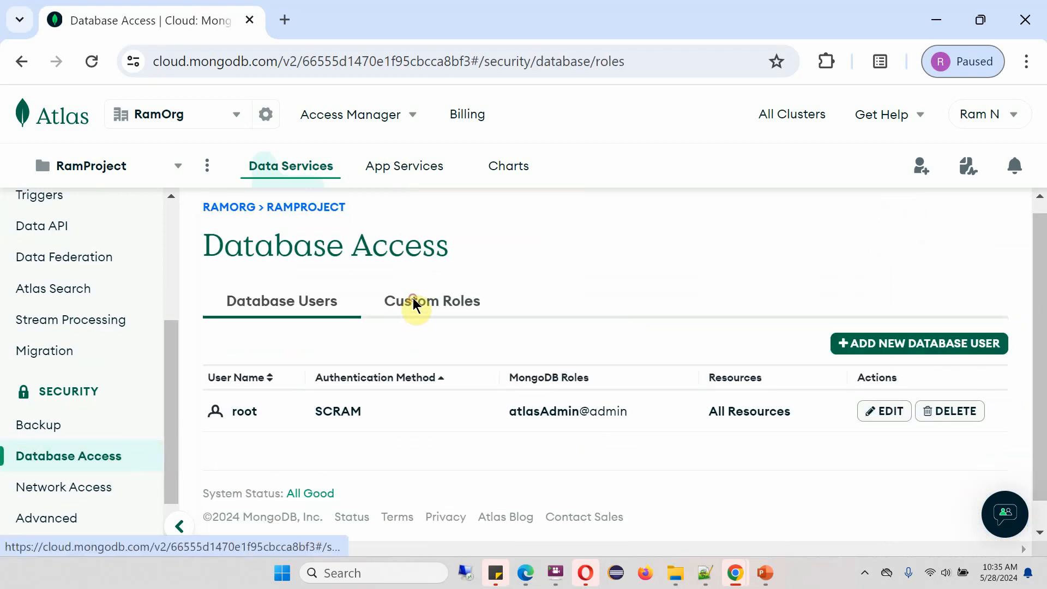
click(327, 312)
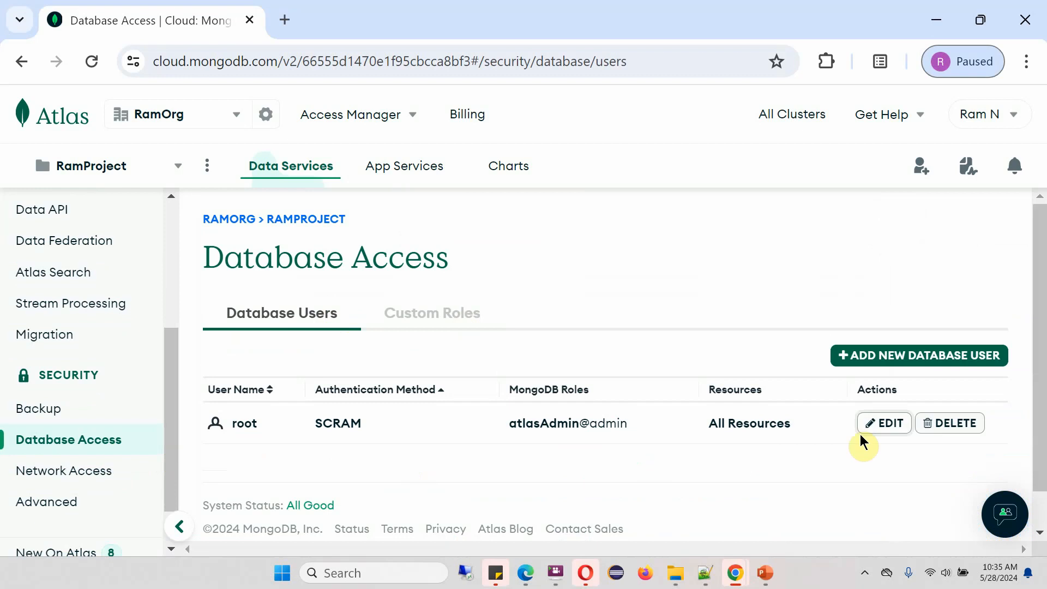
click(876, 424)
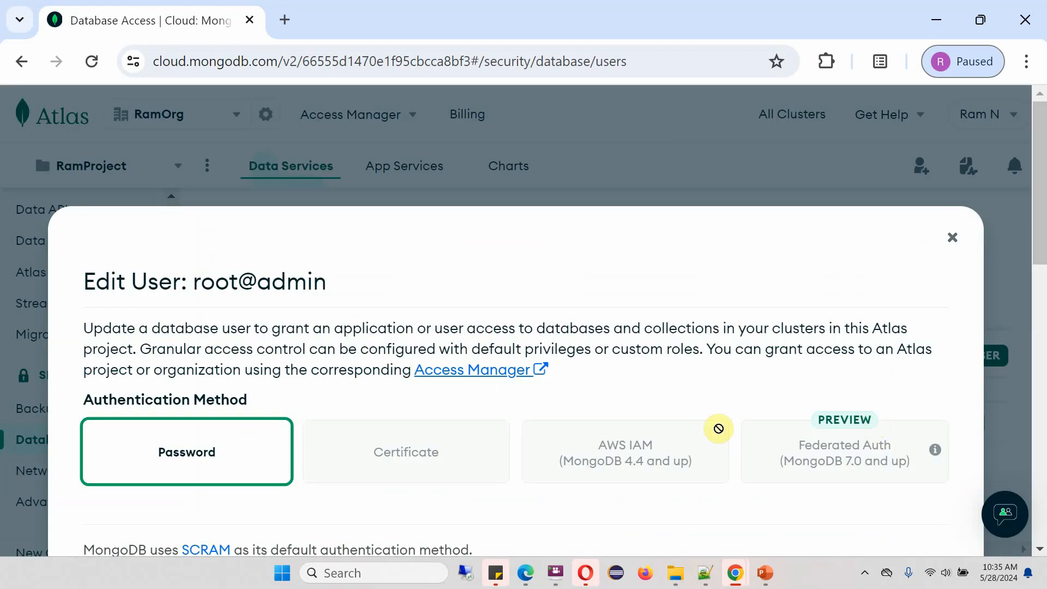
scroll(627, 406, down, 2)
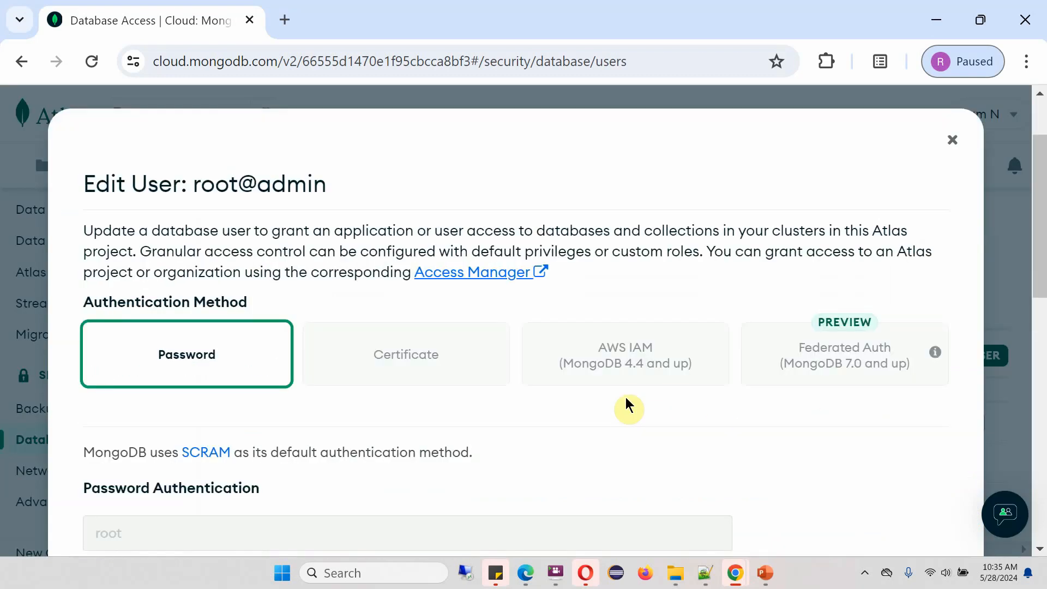
scroll(627, 405, down, 4)
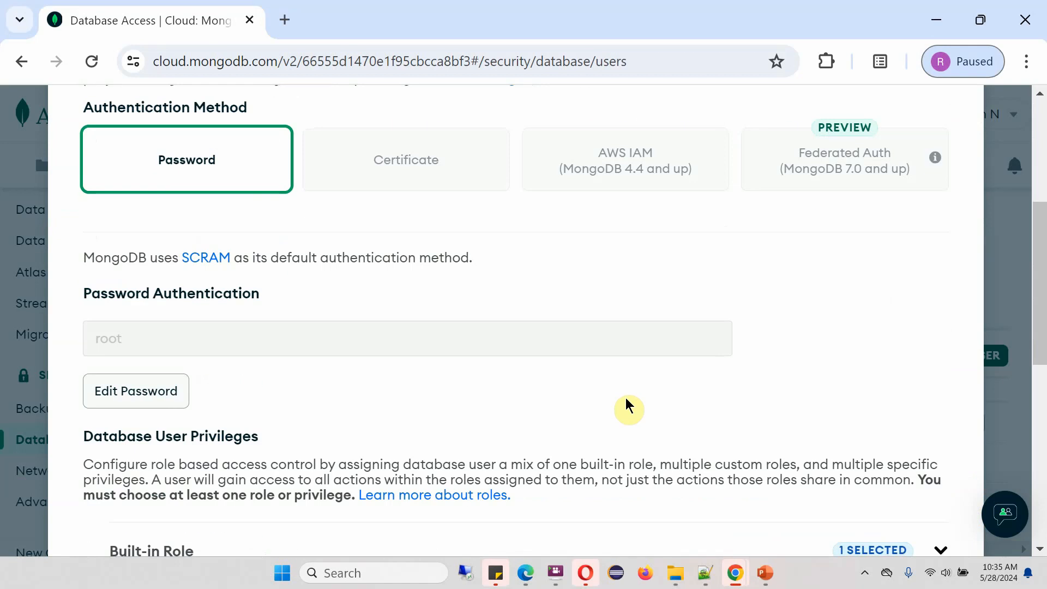
scroll(626, 398, down, 8)
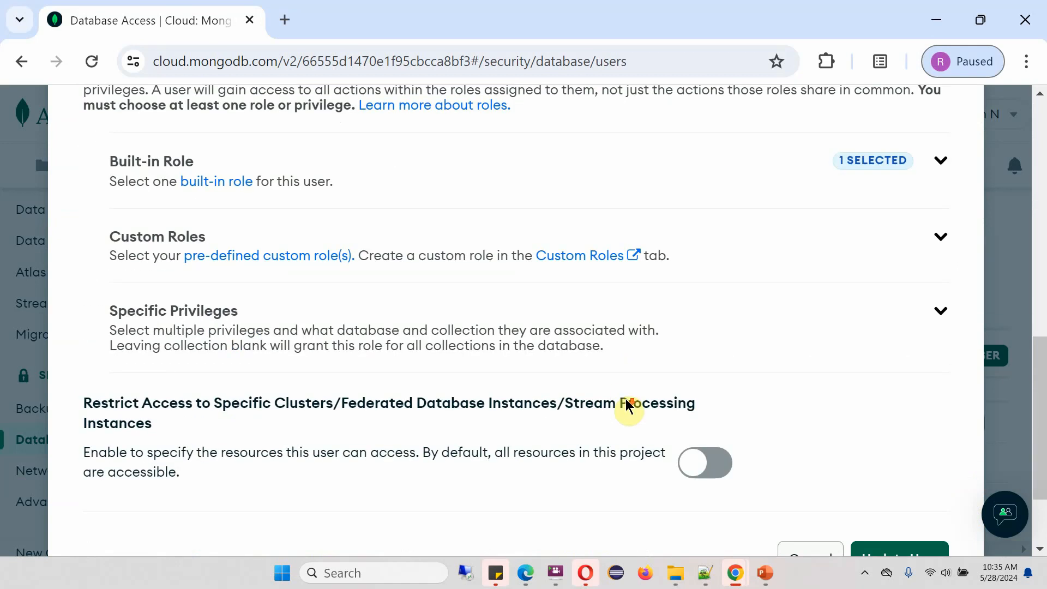
scroll(626, 398, down, 2)
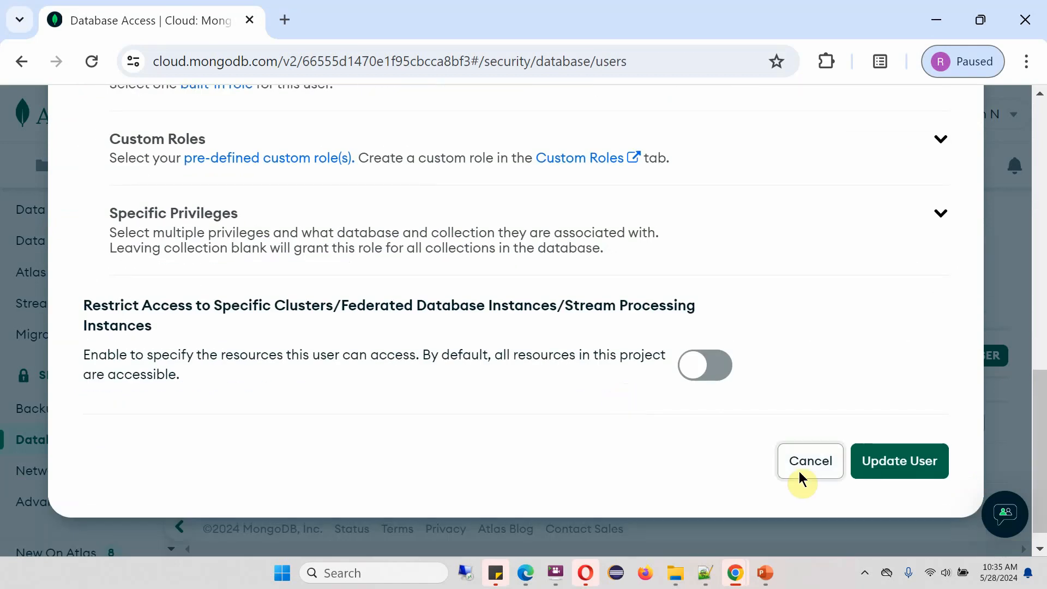
click(810, 463)
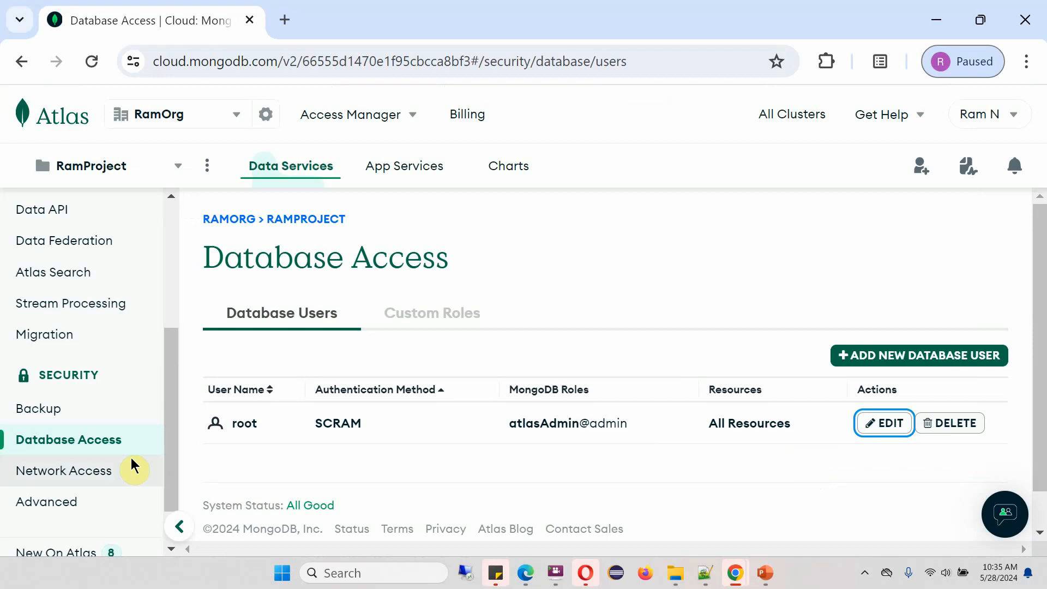
View the Network Access IP list with its single Auto Setup entry for the current IP
click(108, 474)
scroll(374, 467, down, 1)
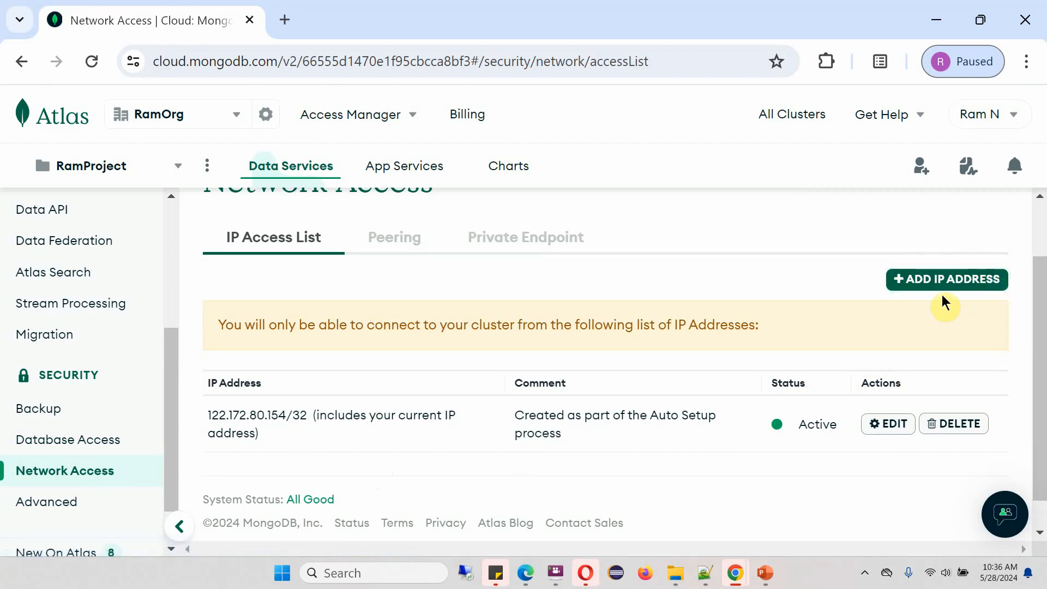
scroll(161, 349, up, 3)
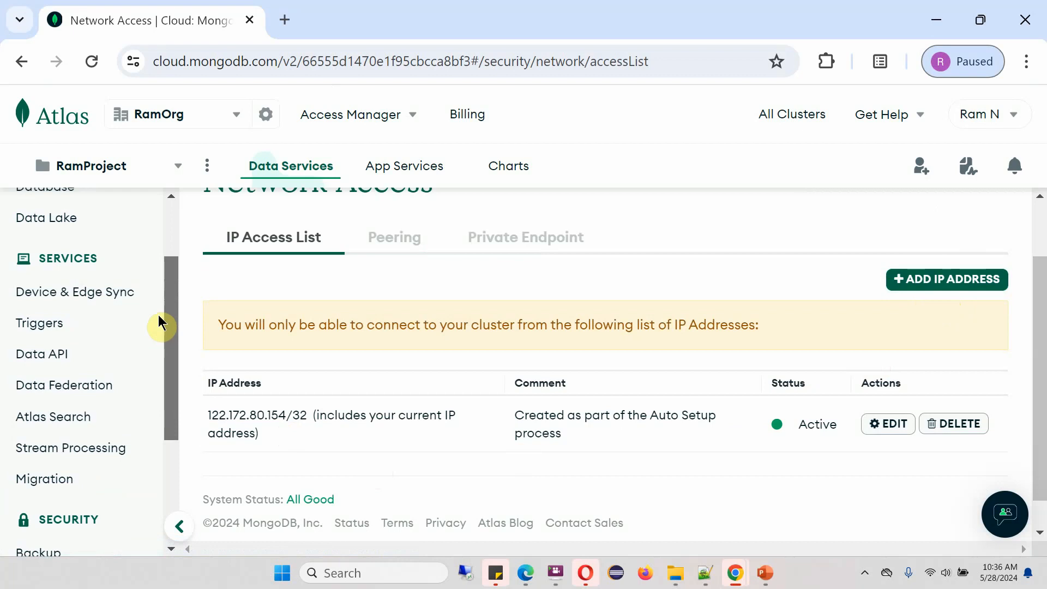
scroll(45, 267, up, 2)
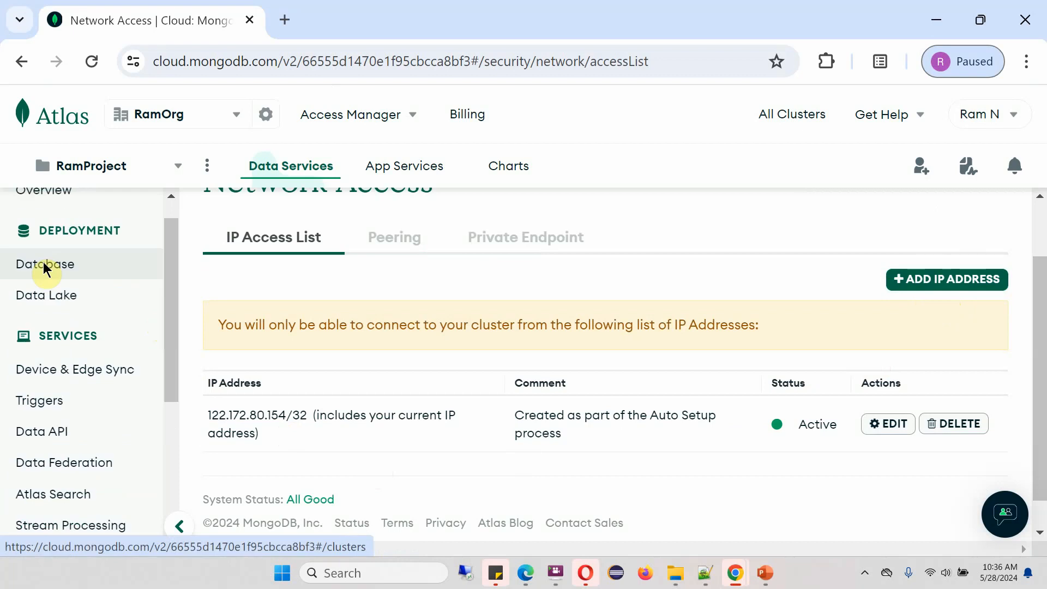
On the Database clusters page, add the current IP address from the warning banner
click(46, 267)
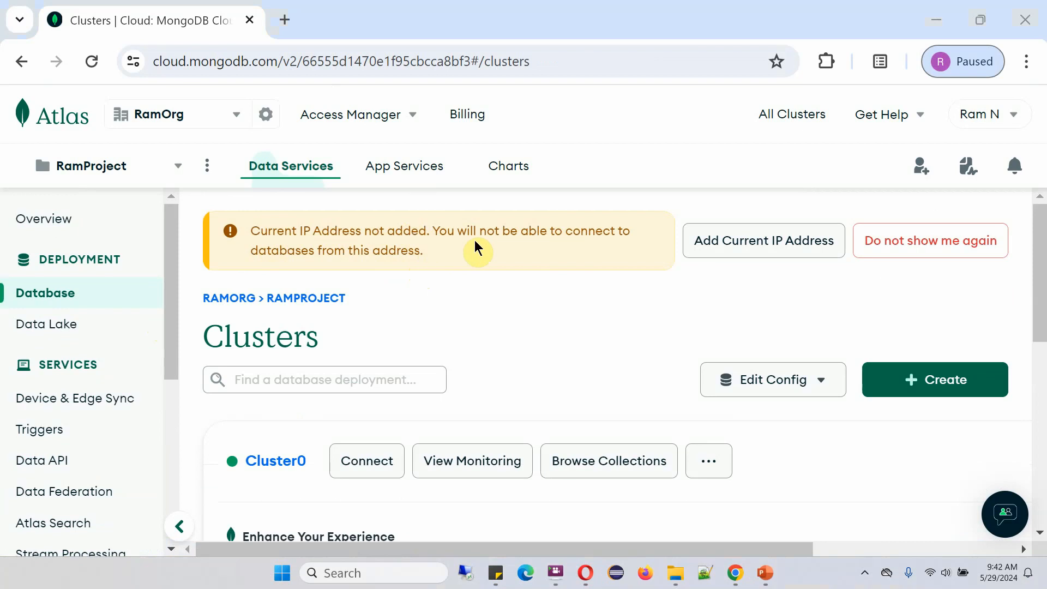
click(784, 246)
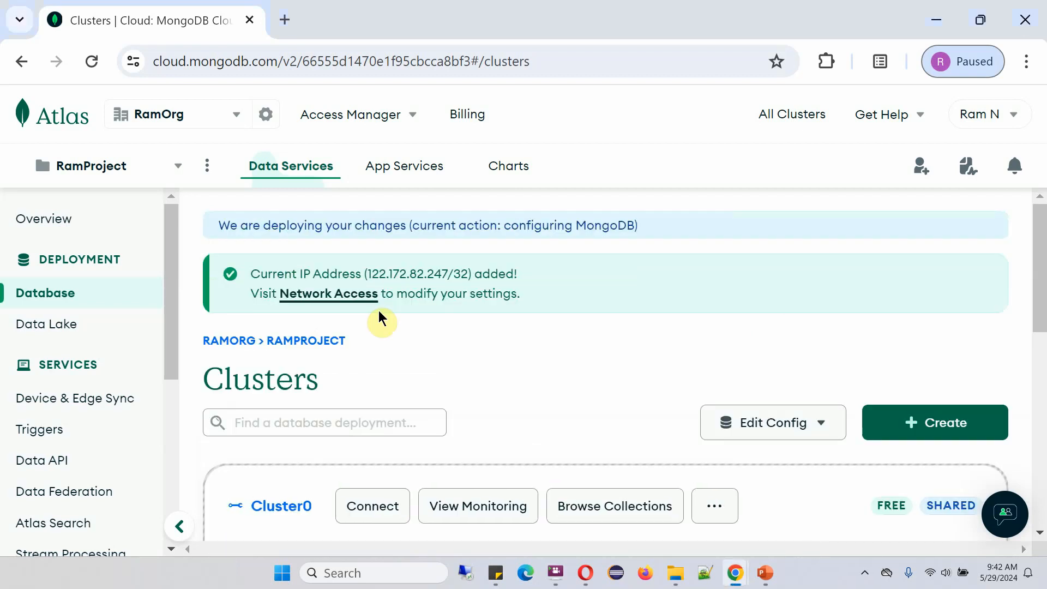
drag(1041, 293, 1043, 370)
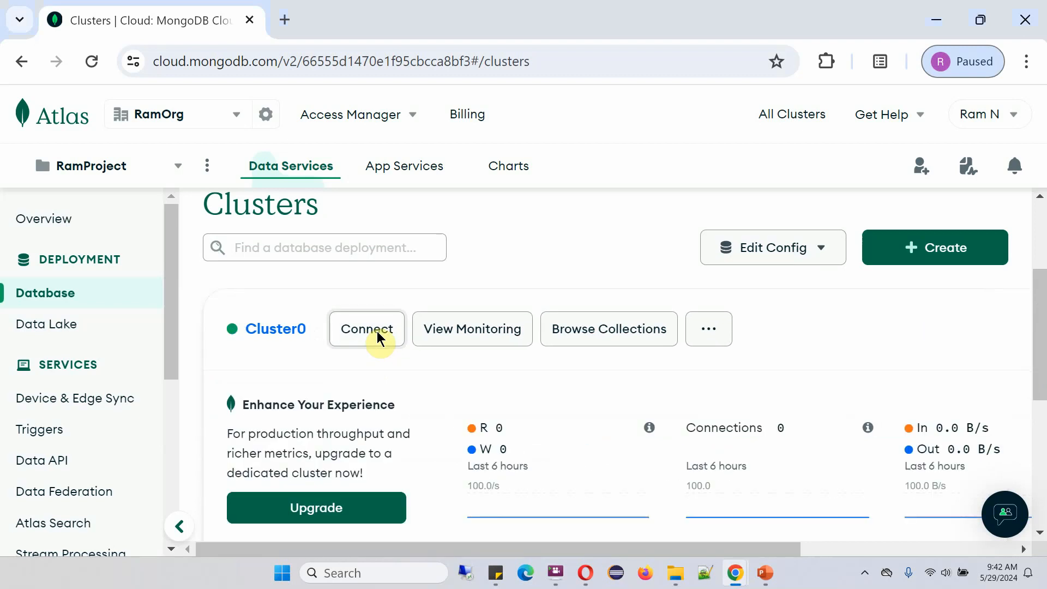
Start connecting to Cluster0 and add the current IP address to its access list
click(378, 332)
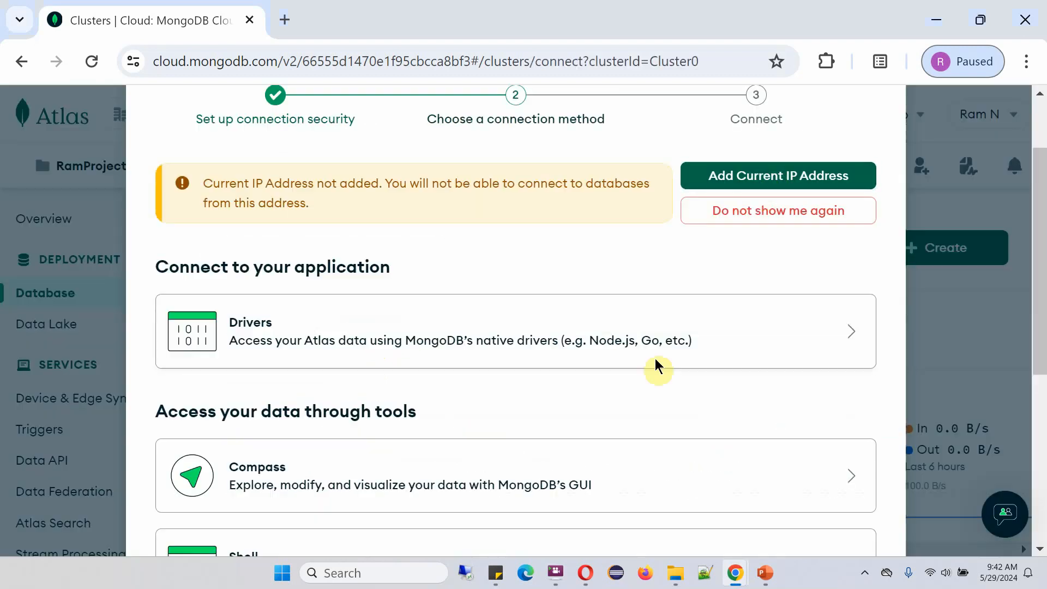
click(771, 174)
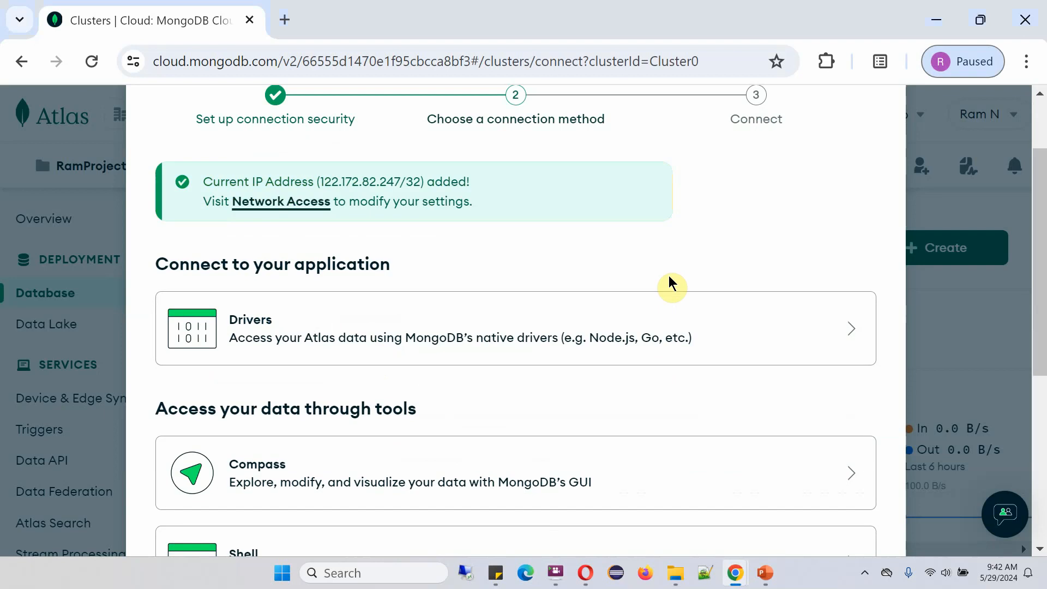
scroll(464, 251, down, 1)
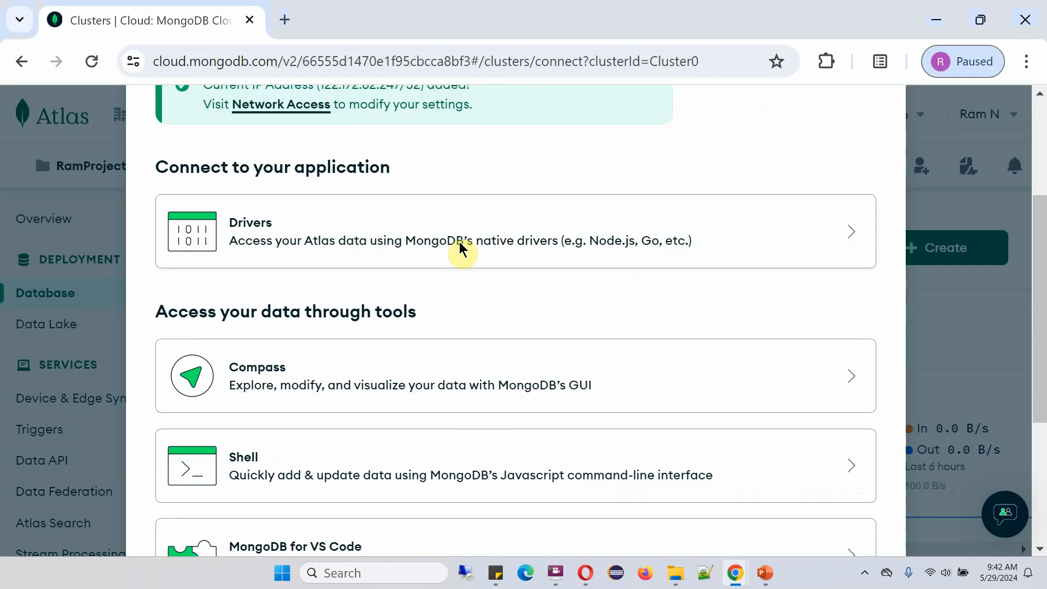
scroll(461, 248, down, 1)
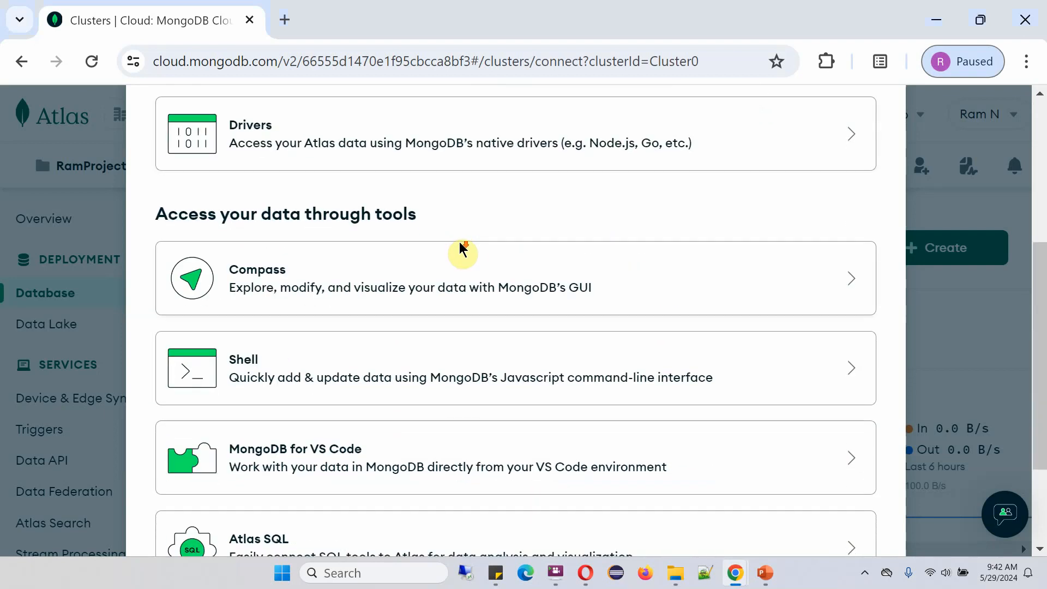
Copy Cluster0's connection string for an already installed Compass and minimise Chrome
click(267, 278)
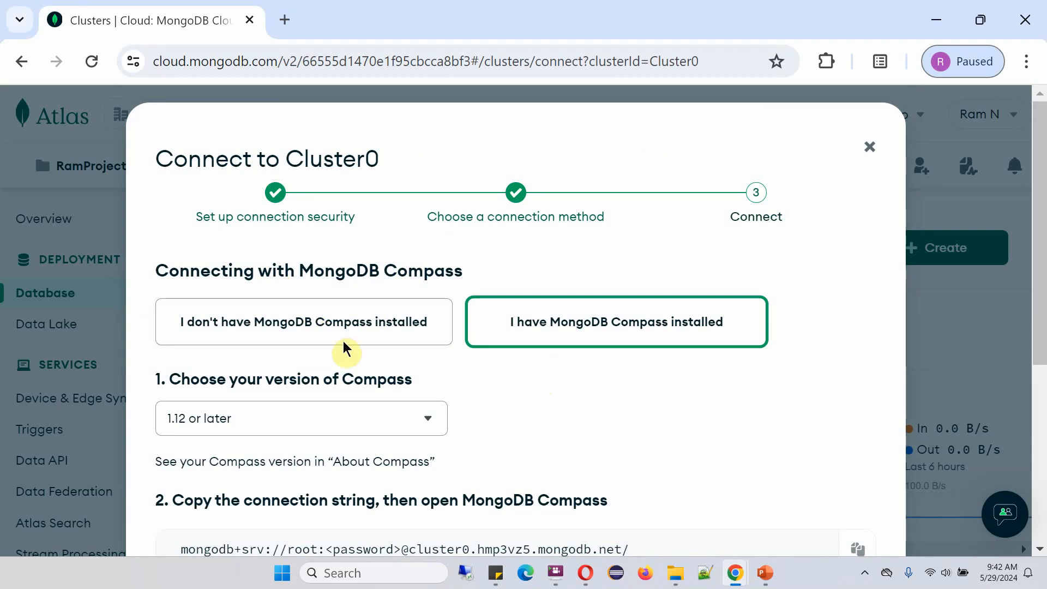
click(269, 326)
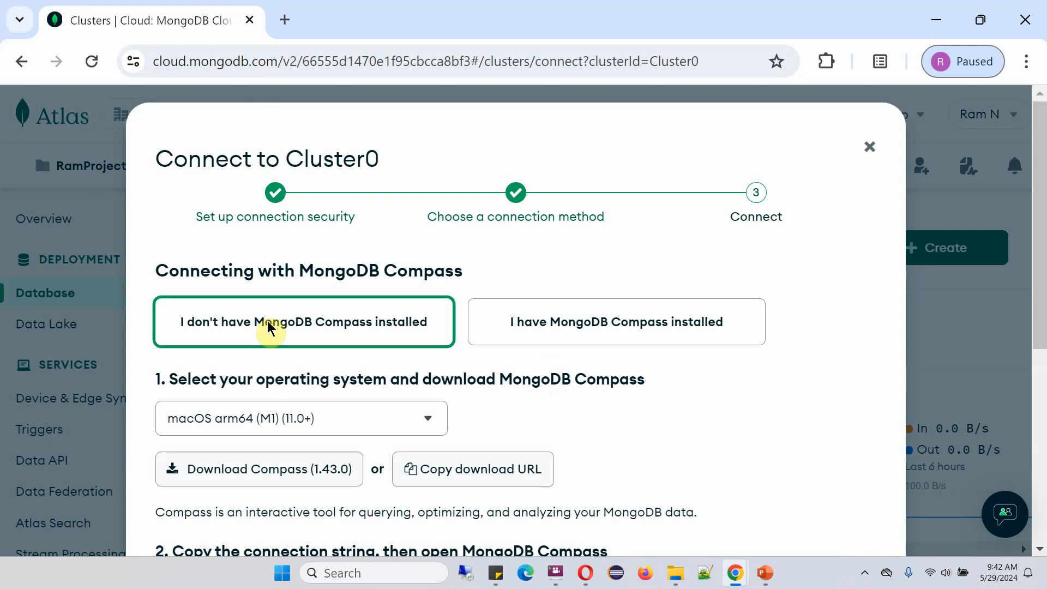
scroll(552, 401, down, 2)
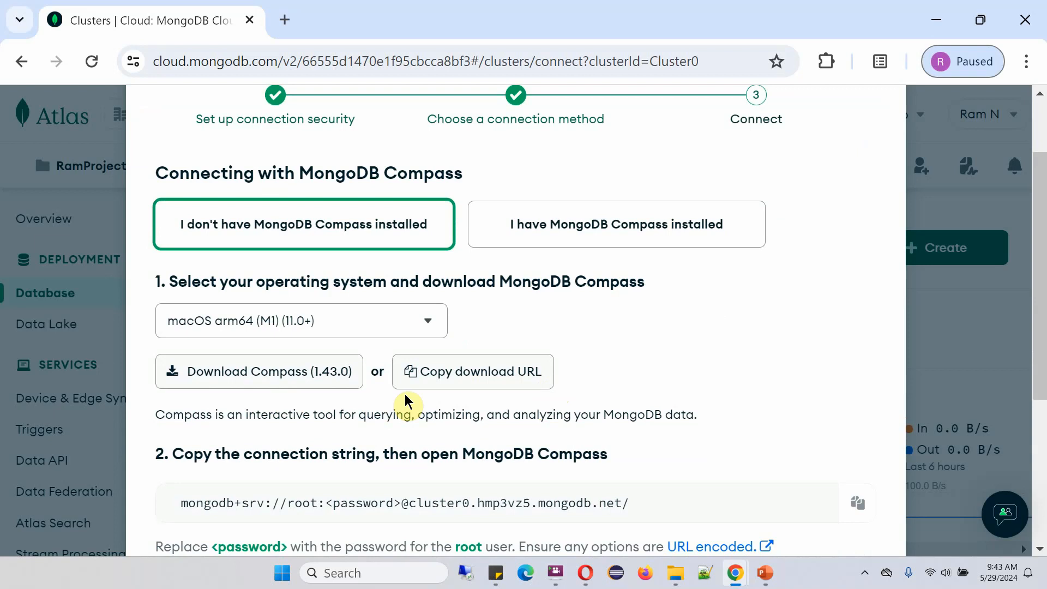
click(597, 226)
scroll(603, 322, down, 2)
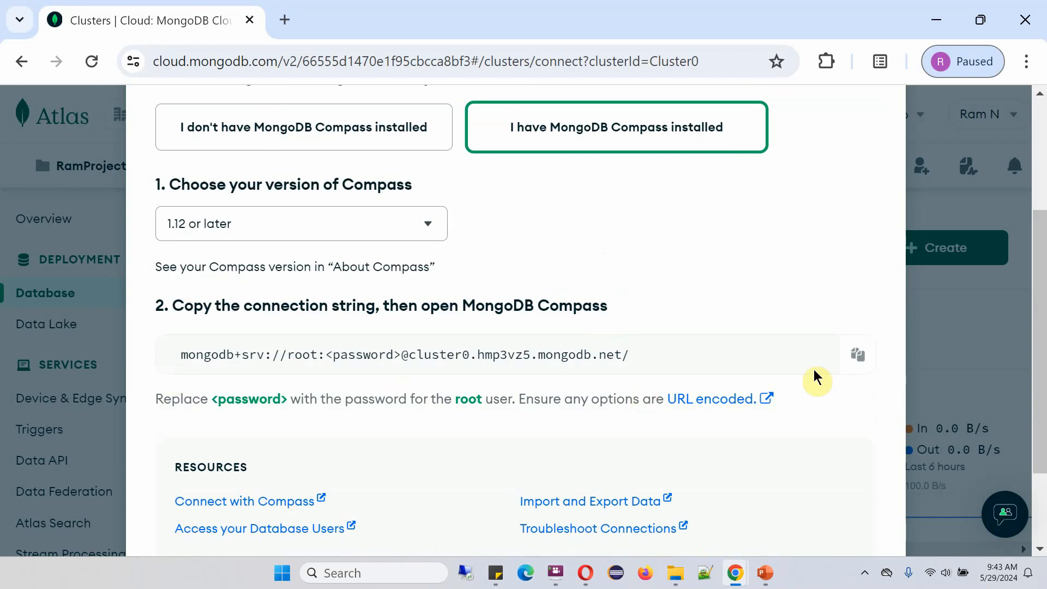
click(854, 357)
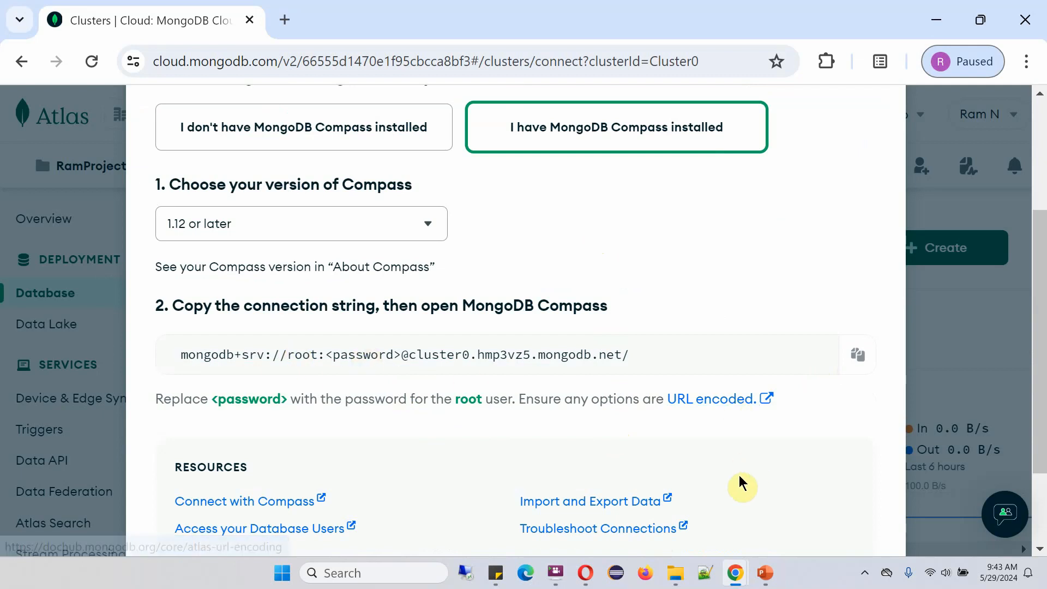
click(1042, 585)
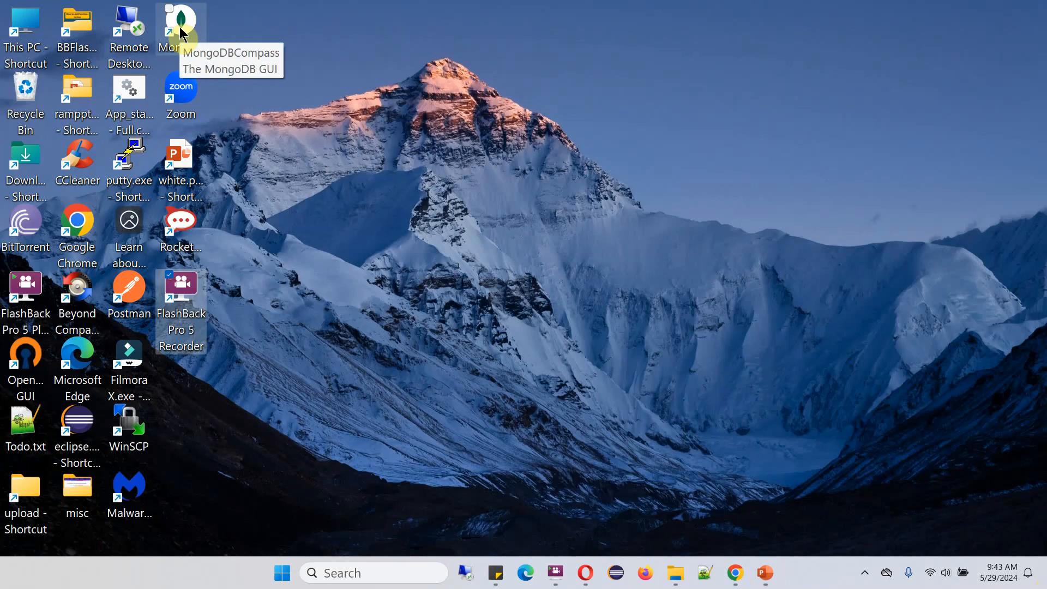
Launch Compass, paste the mongodb+srv URI with the user's password filled in, and connect
double_click(180, 28)
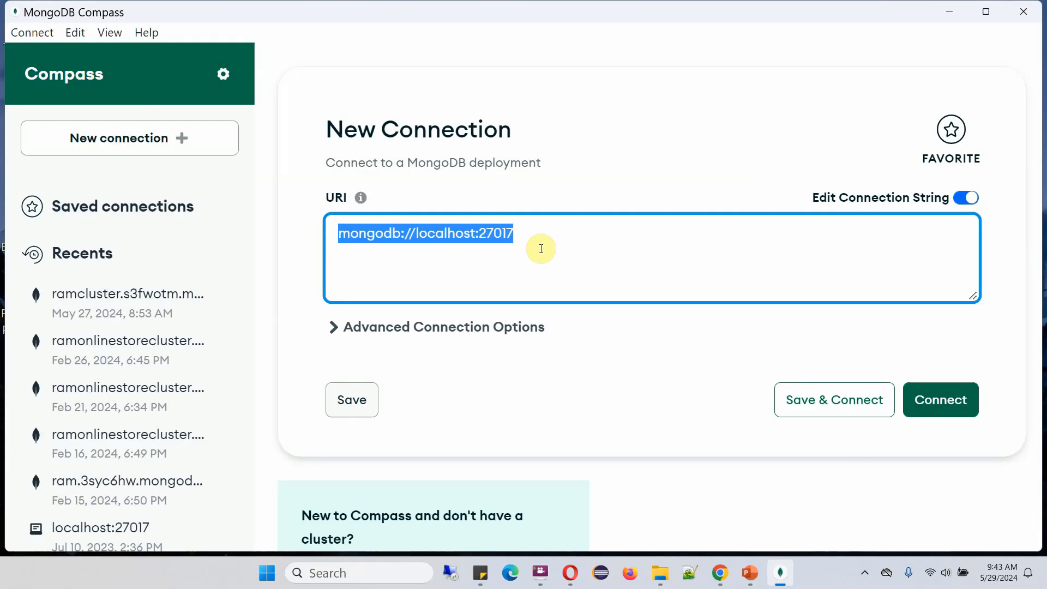
key(ctrl+v)
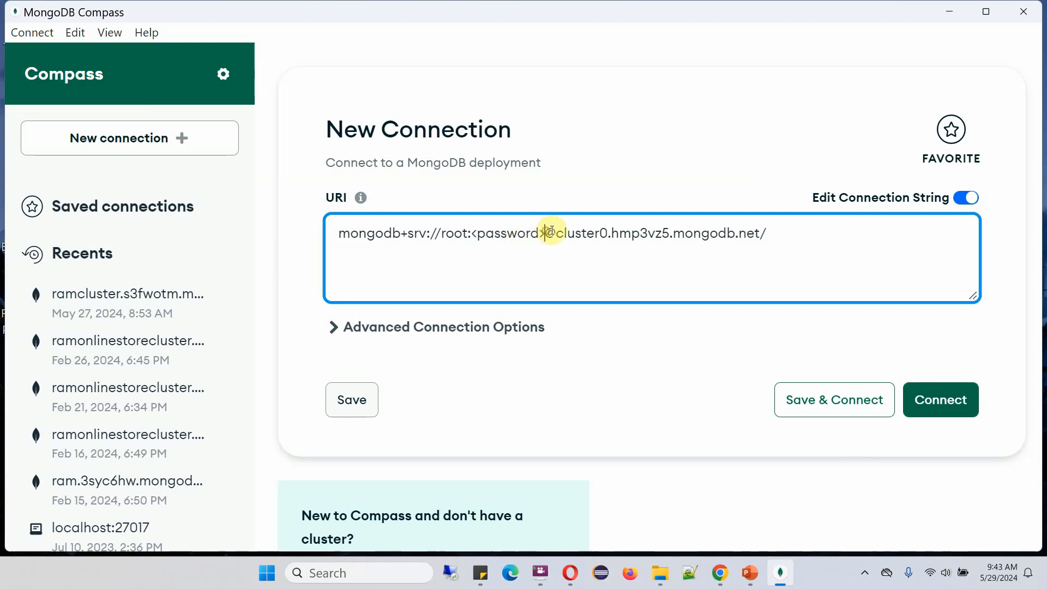
key(BackSpace)
key(BackSpace)
key(BackSpace)
key(BackSpace)
key(BackSpace)
key(BackSpace)
key(BackSpace)
key(BackSpace)
key(BackSpace)
key(BackSpace)
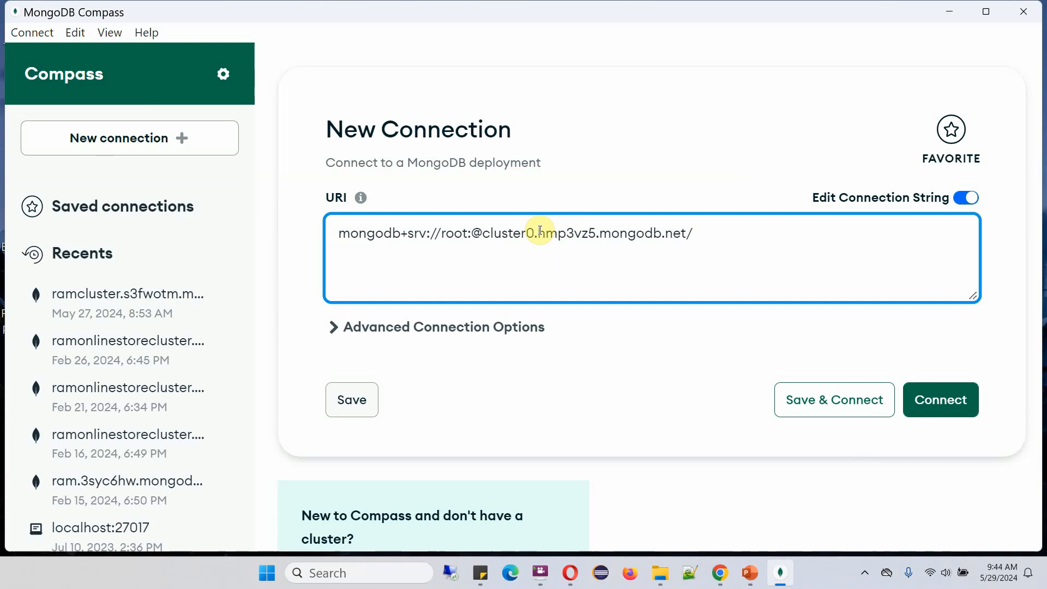
text(passPASS)
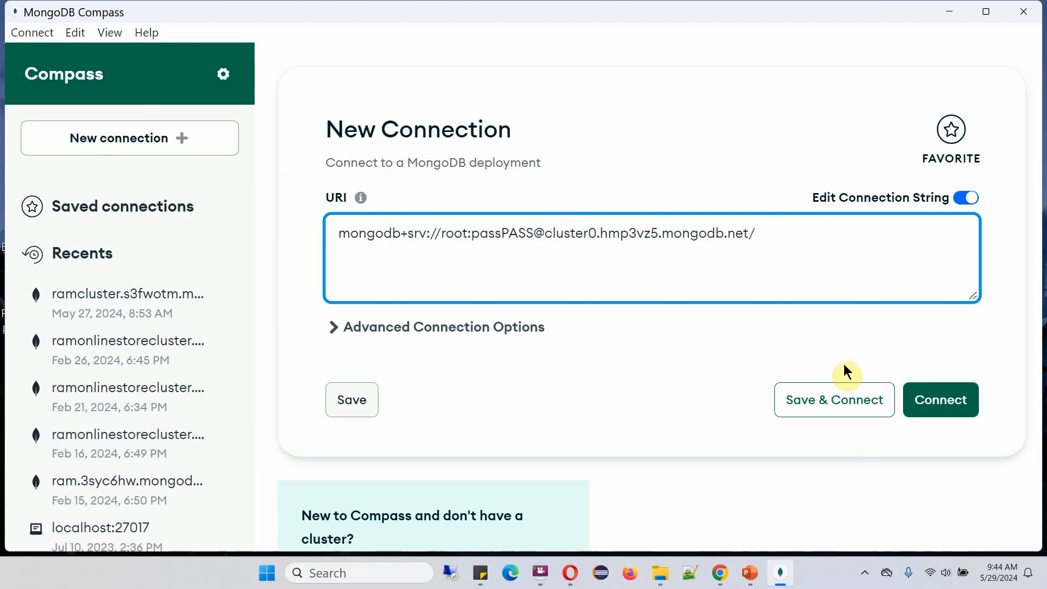
click(948, 413)
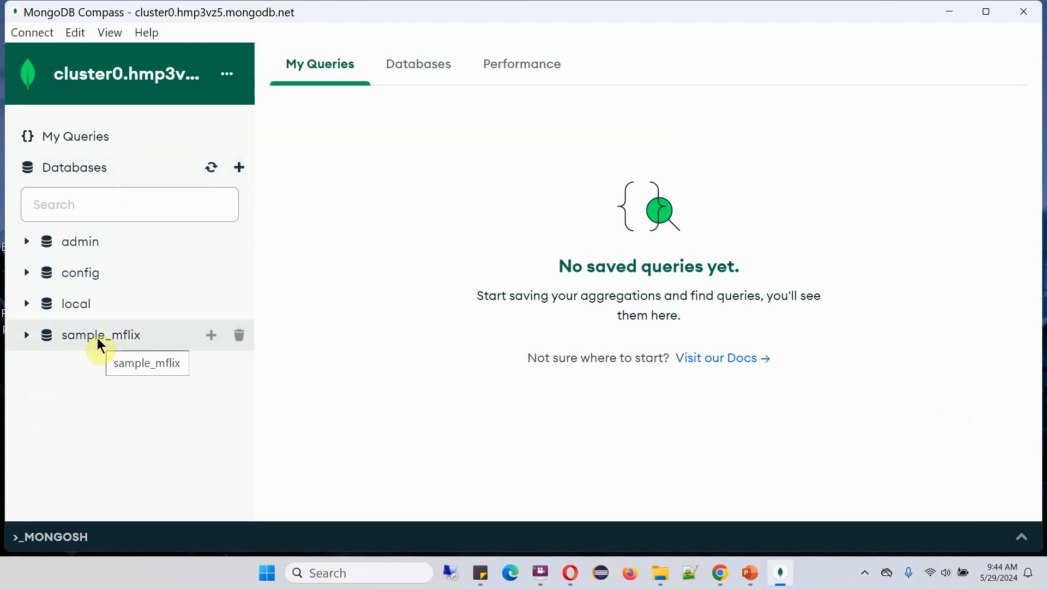
Expand sample_mflix and open the movies collection, viewing its documents as JSON and as a table
click(26, 336)
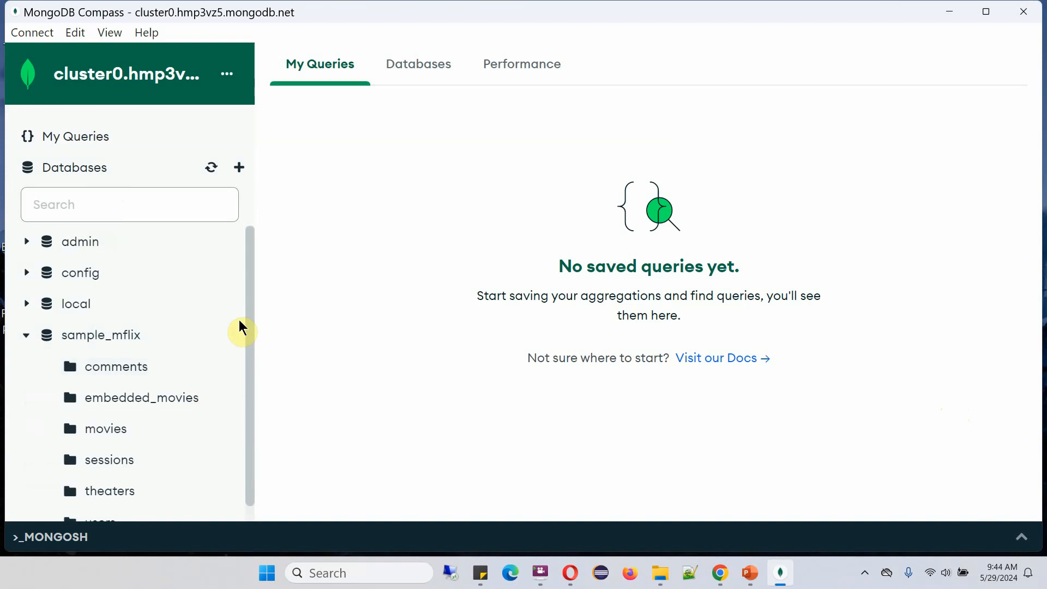
drag(251, 300, 255, 338)
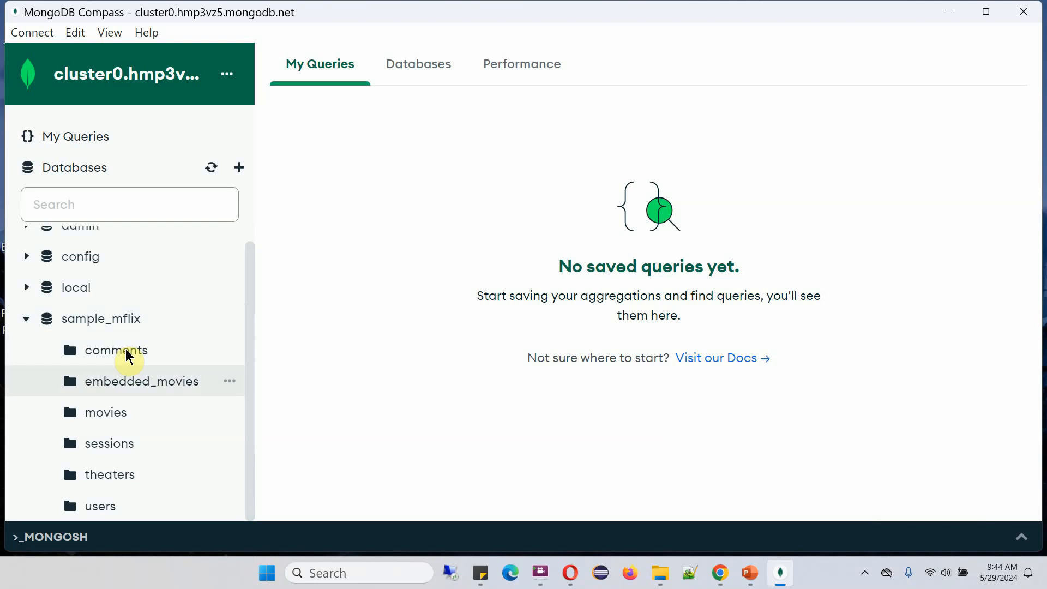
click(109, 414)
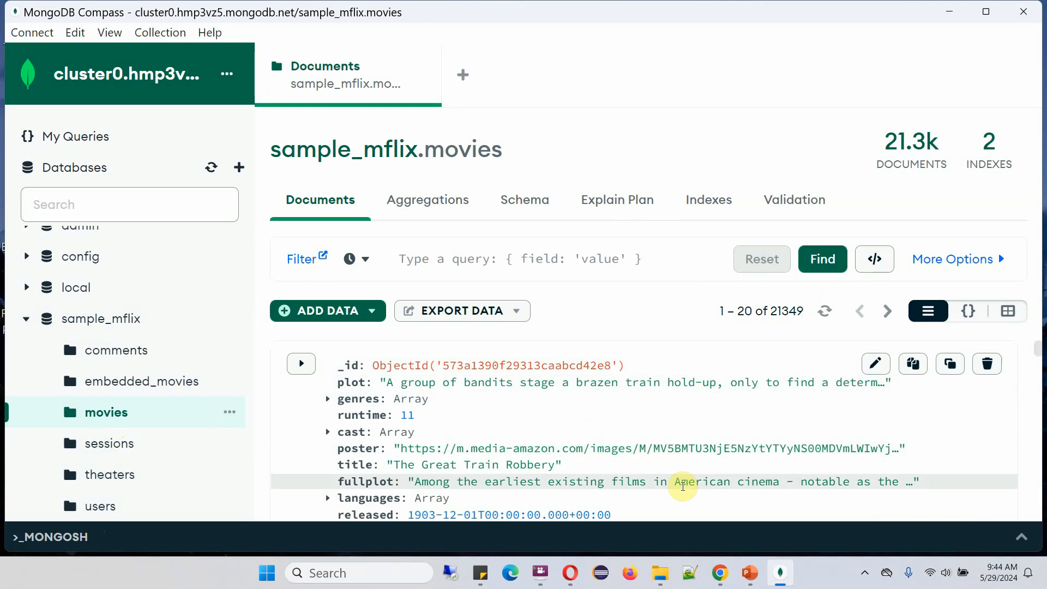
click(973, 309)
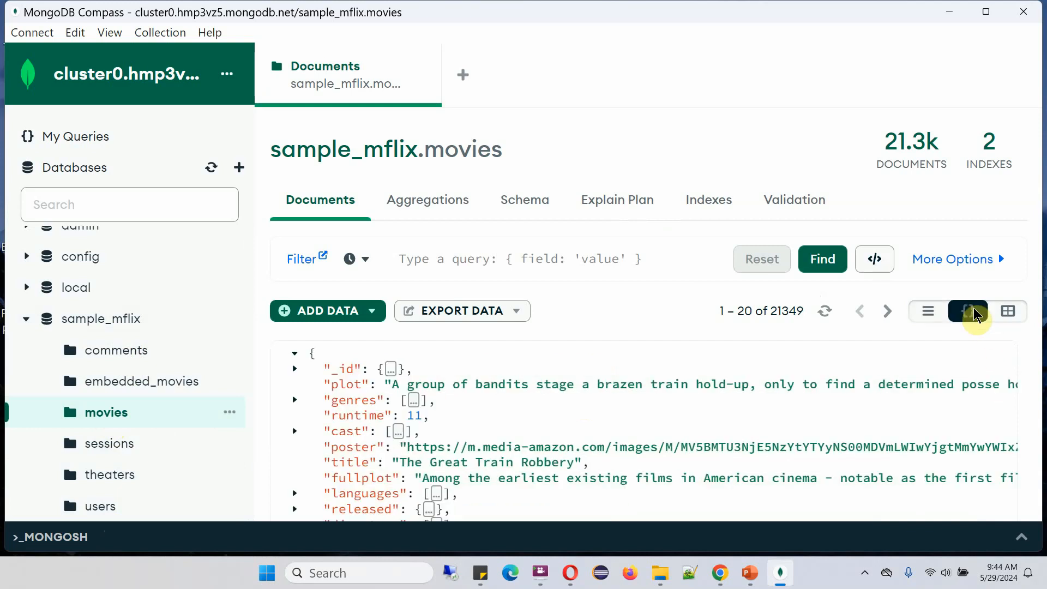
click(1008, 311)
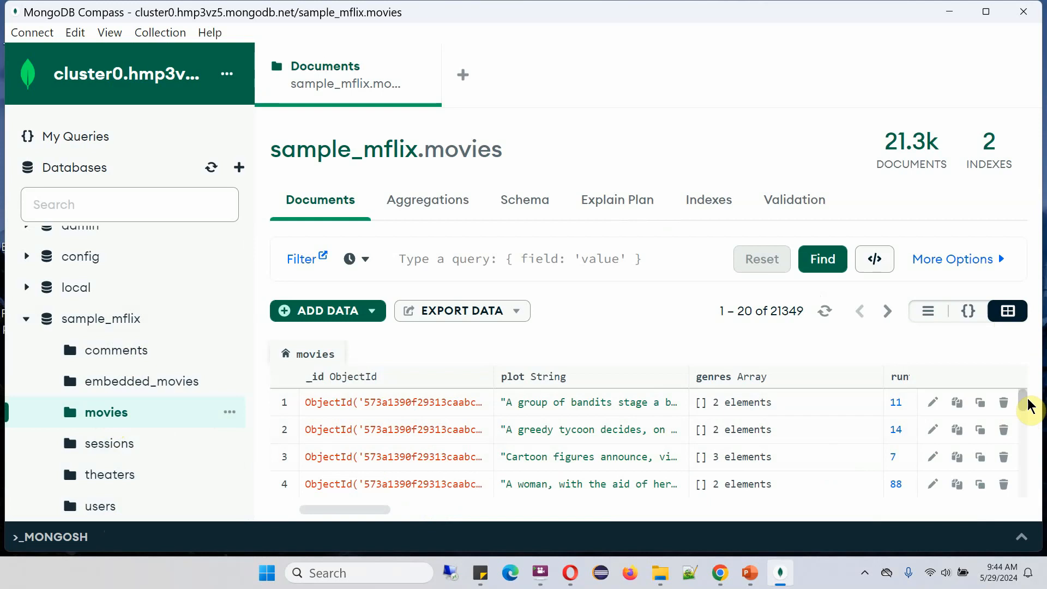
mouse_move(1028, 400)
mouse_down()
mouse_move(1042, 493)
mouse_move(1029, 398)
mouse_up()
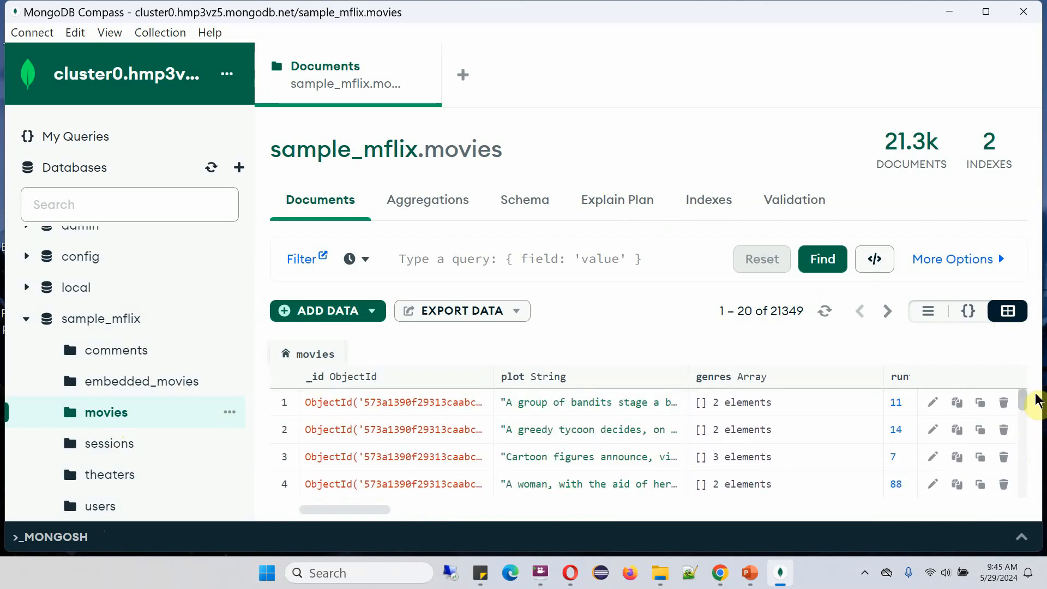
Look at the sessions and comments collections, then return to movies
click(121, 440)
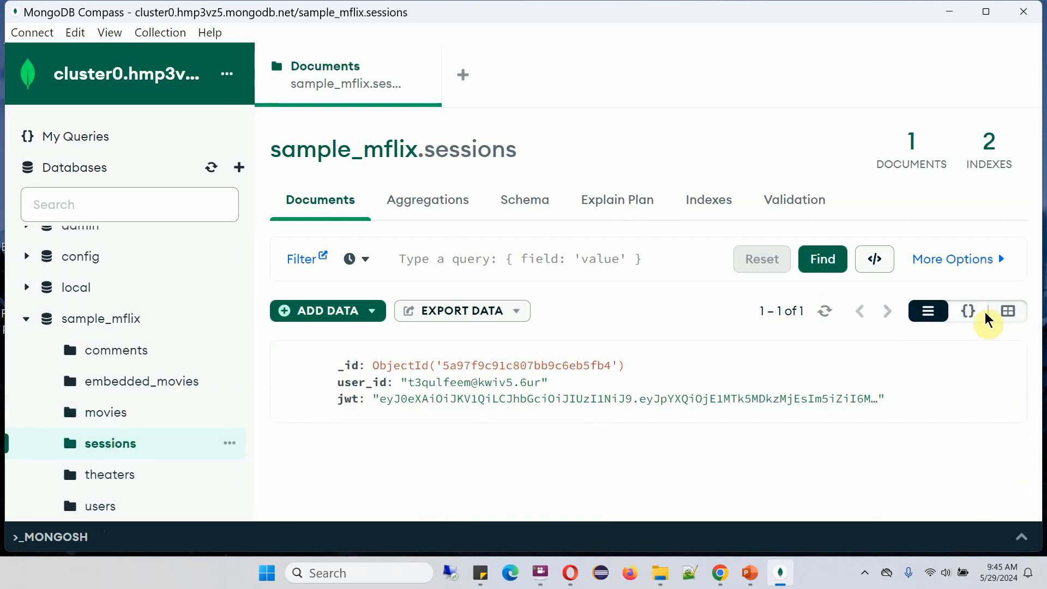
click(1008, 311)
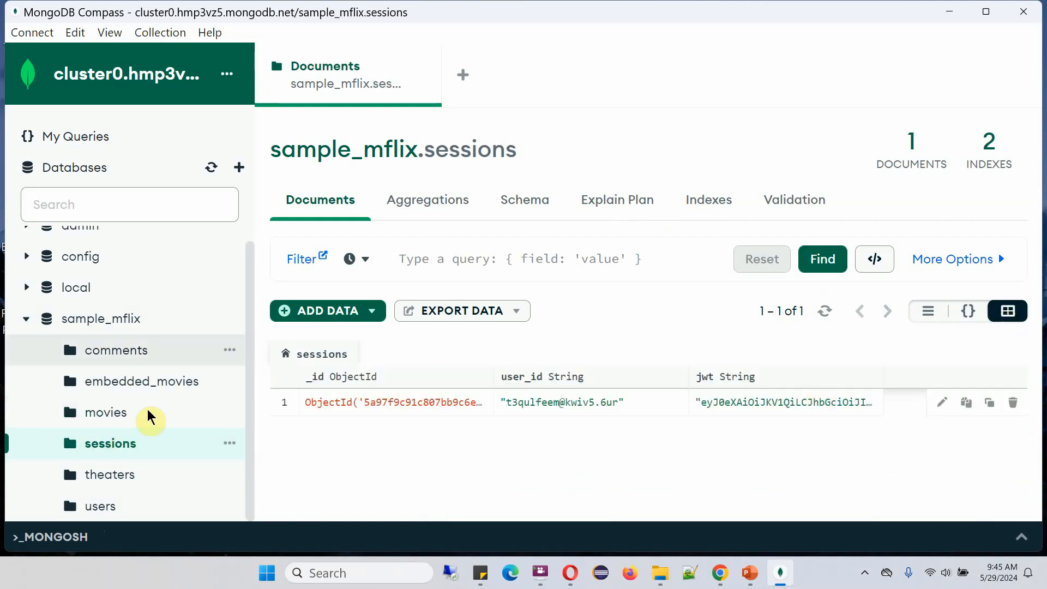
click(115, 351)
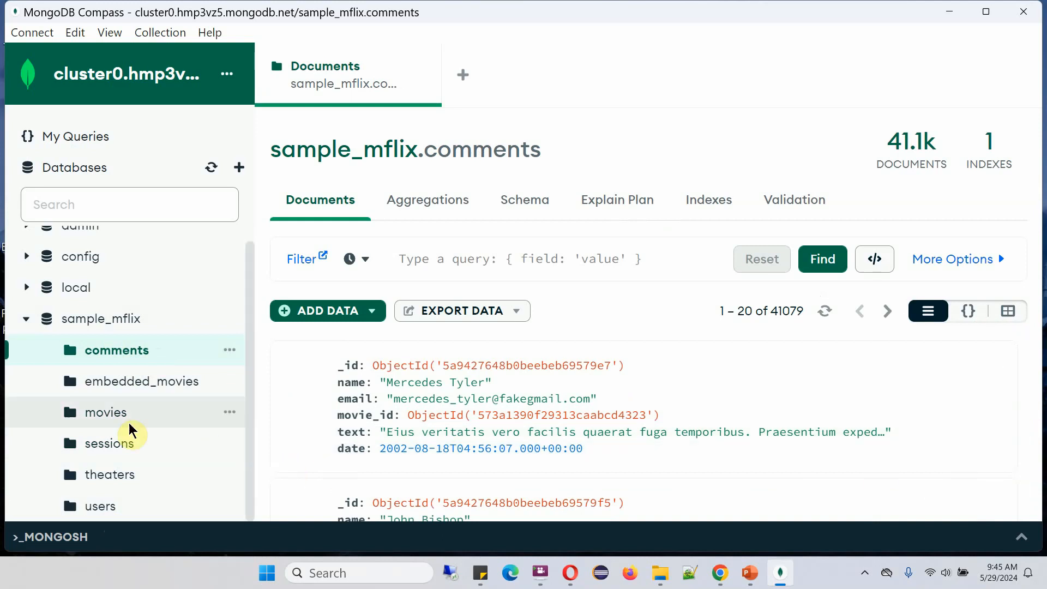
click(113, 421)
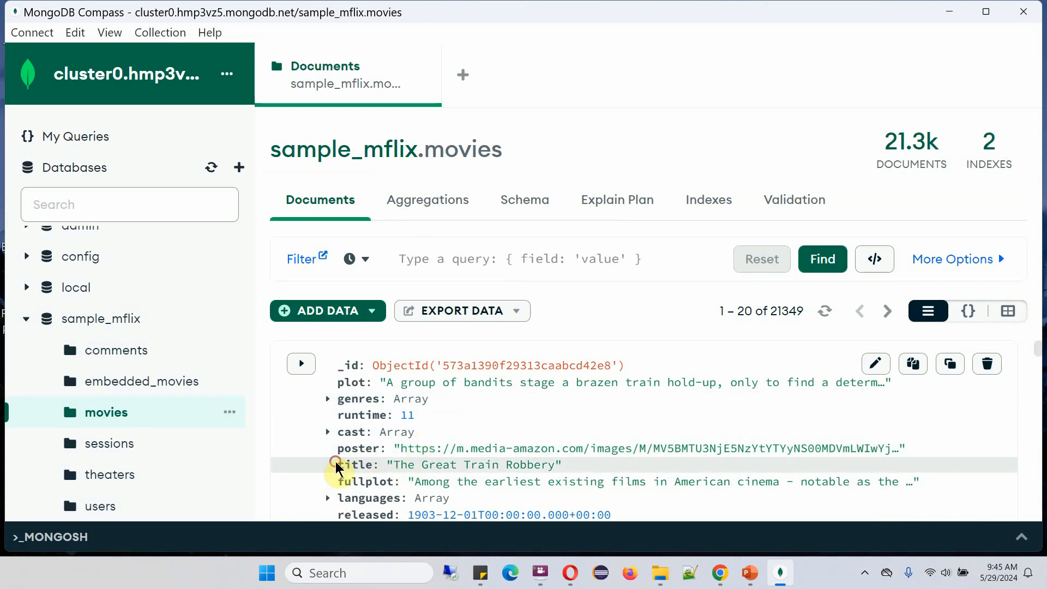
Filter movies with {title: "The Great Train Robbery"} and run the query
drag(335, 463, 567, 475)
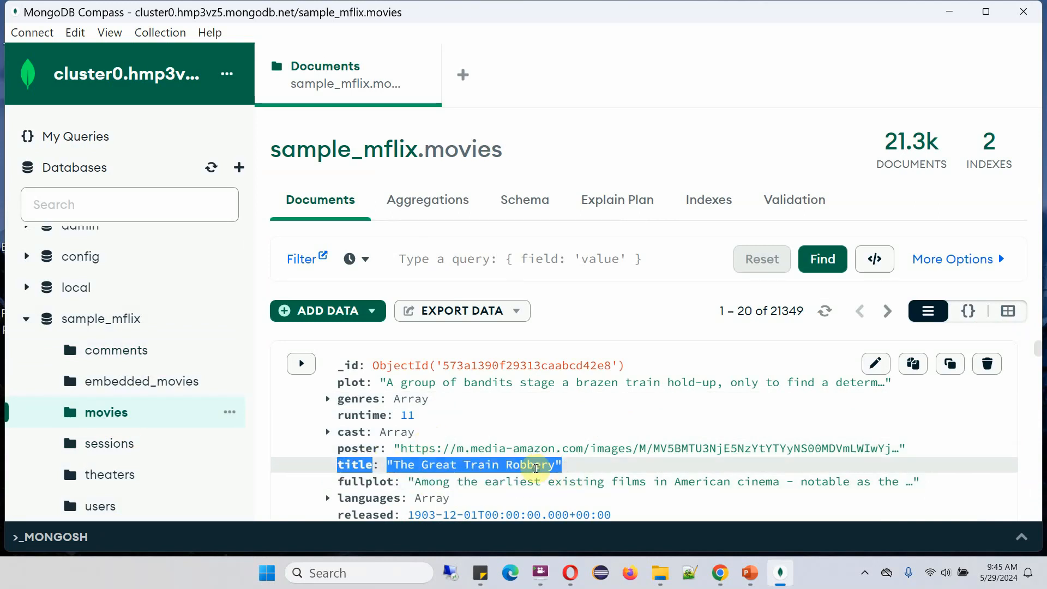
key(ctrl+c)
click(469, 259)
key(ctrl+v)
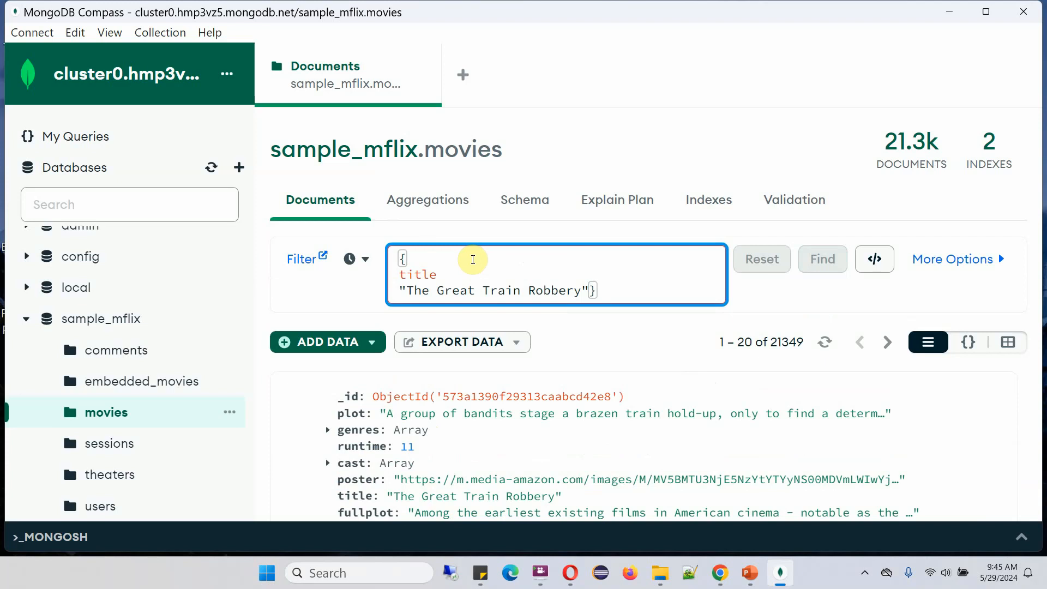
key(Delete)
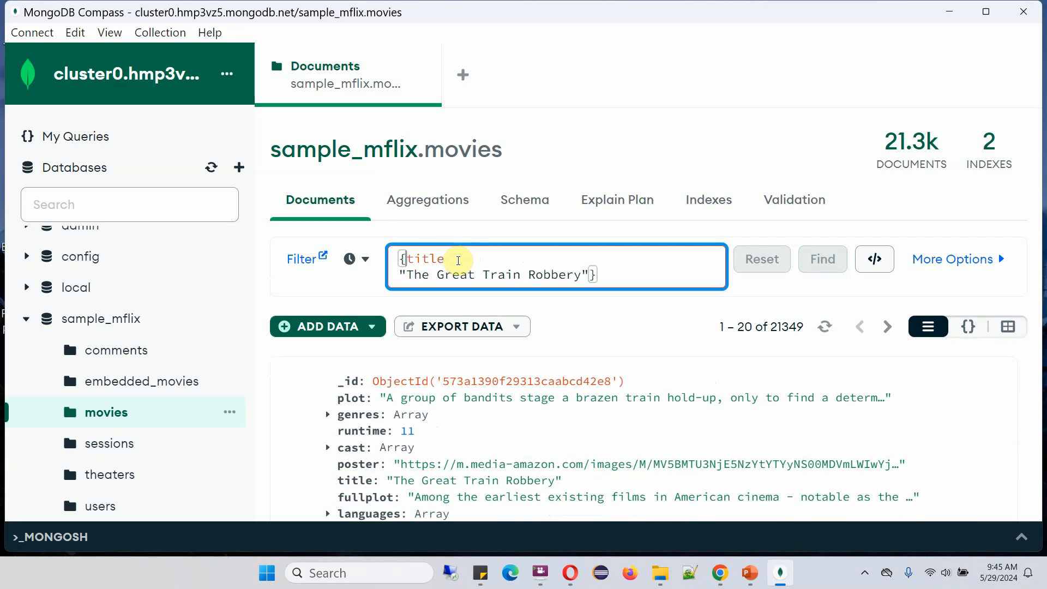
click(483, 261)
text(:)
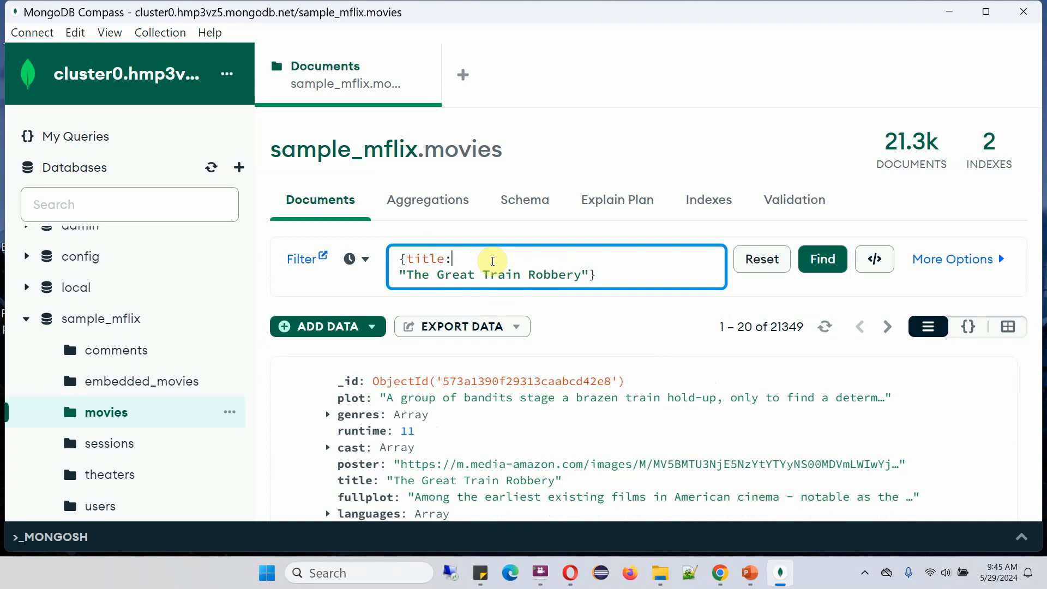
click(815, 264)
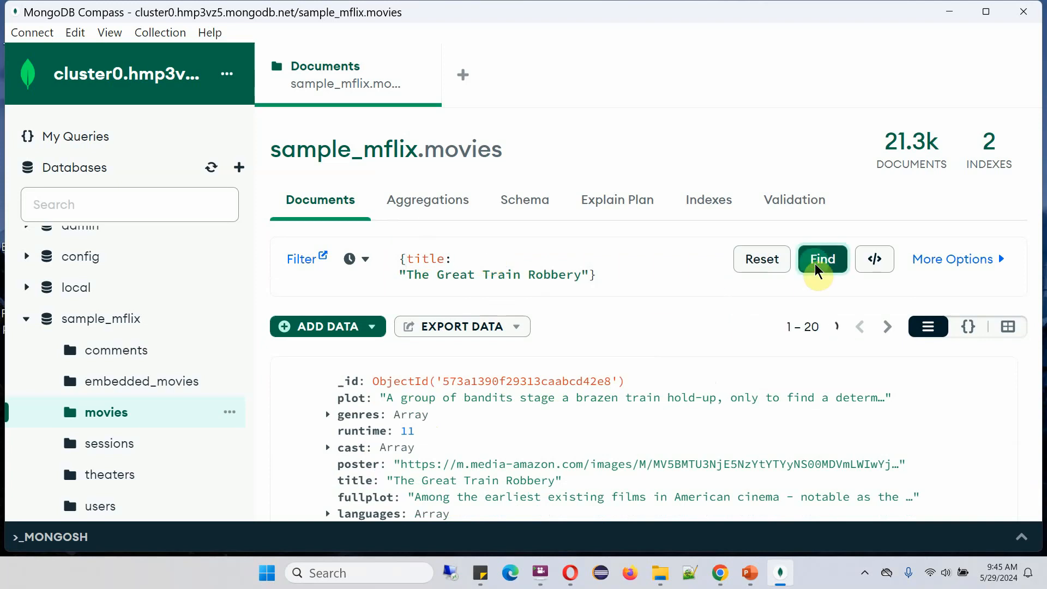
Compare the two matching movies in table and JSON views, checking each title line
click(1007, 326)
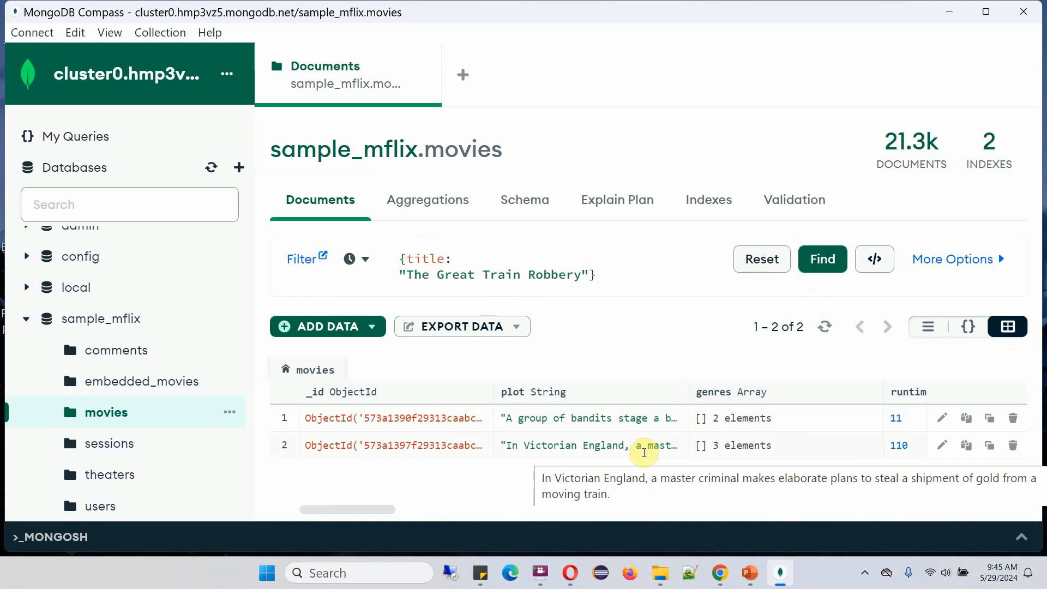
click(449, 260)
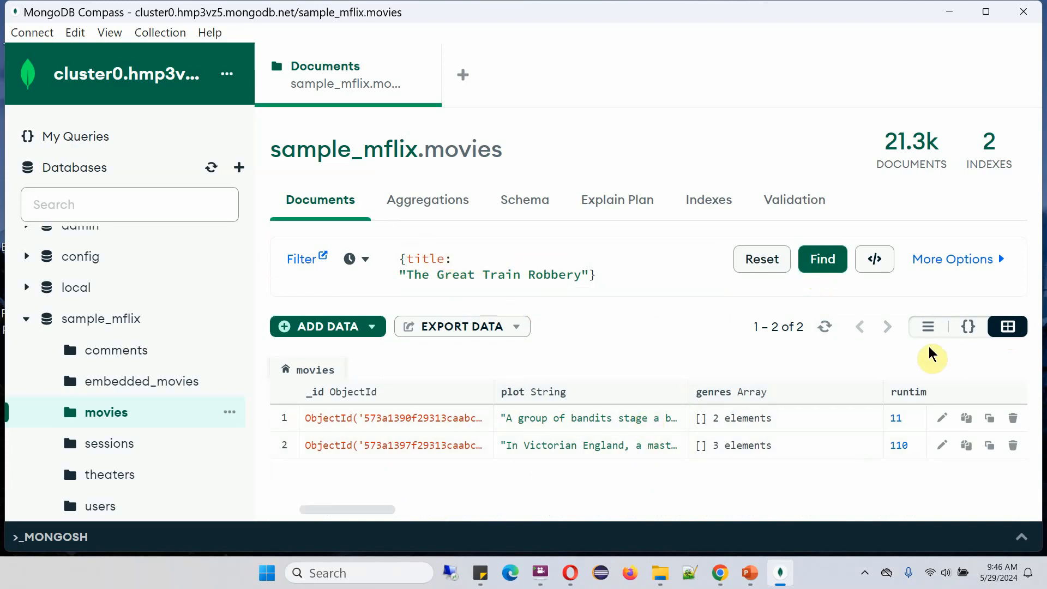
click(967, 327)
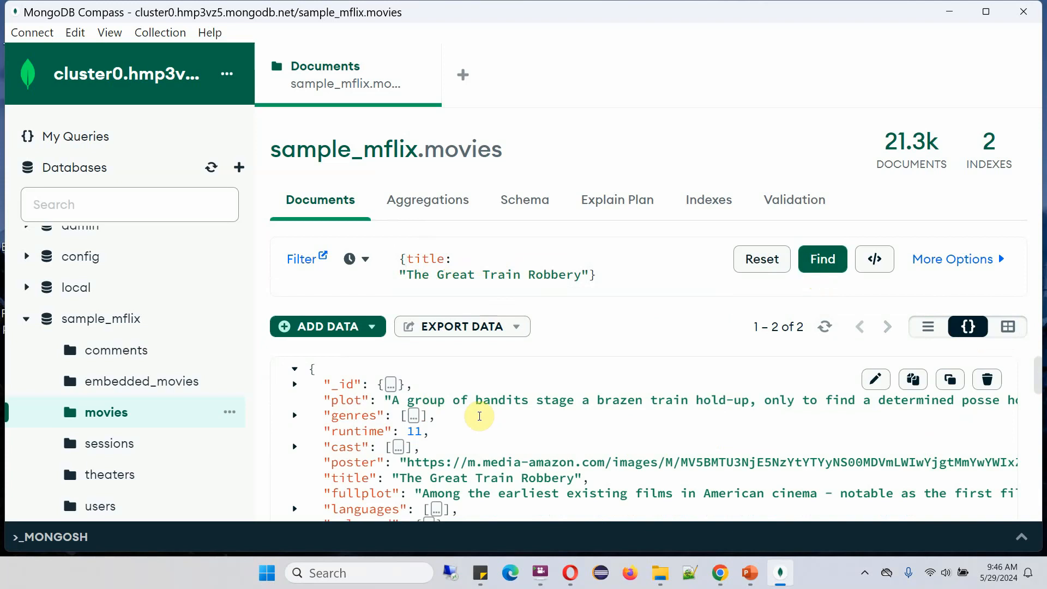
drag(589, 478, 317, 476)
scroll(709, 433, down, 8)
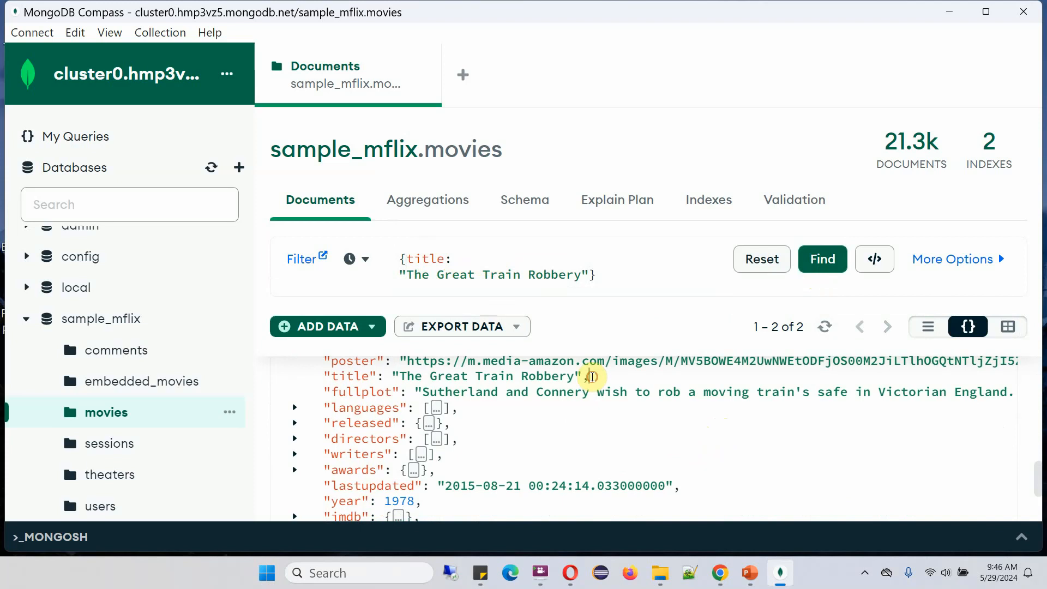
drag(590, 377, 322, 372)
click(635, 456)
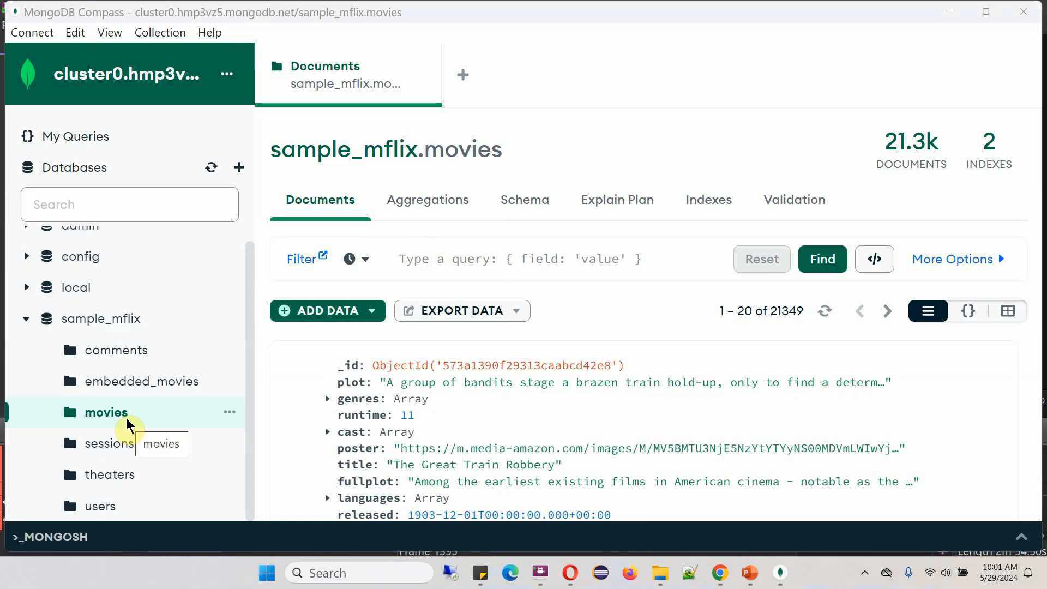
Switch to the comments collection and check its 41.1k document count
mouse_move(880, 137)
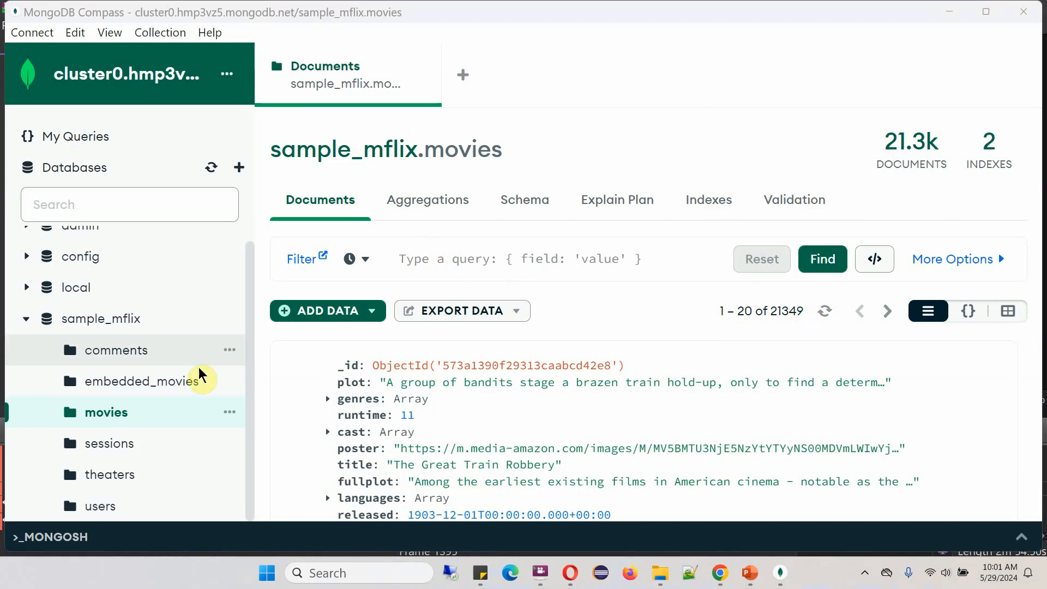
click(132, 352)
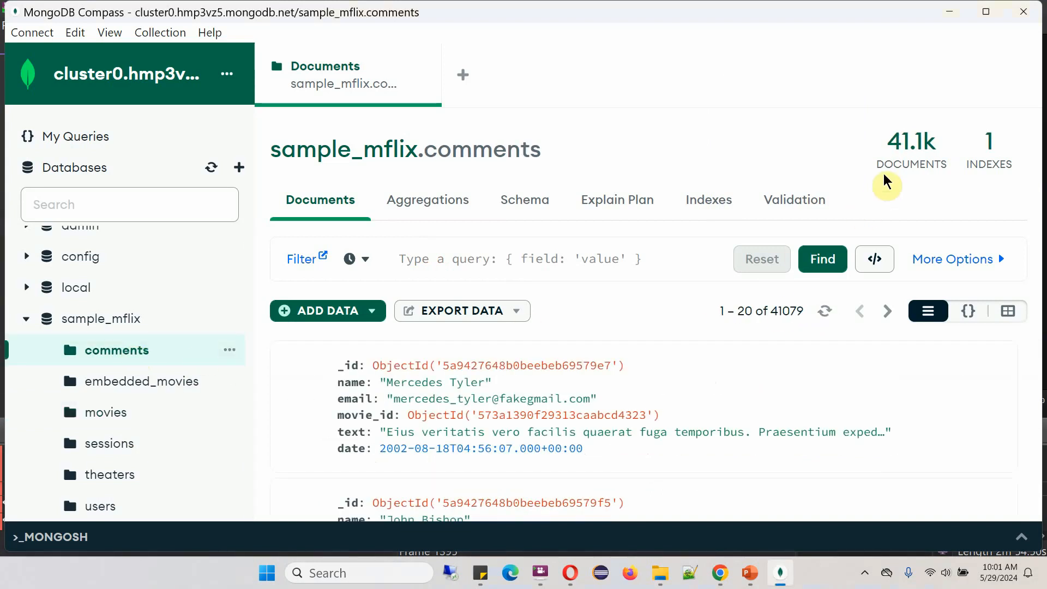
mouse_move(909, 164)
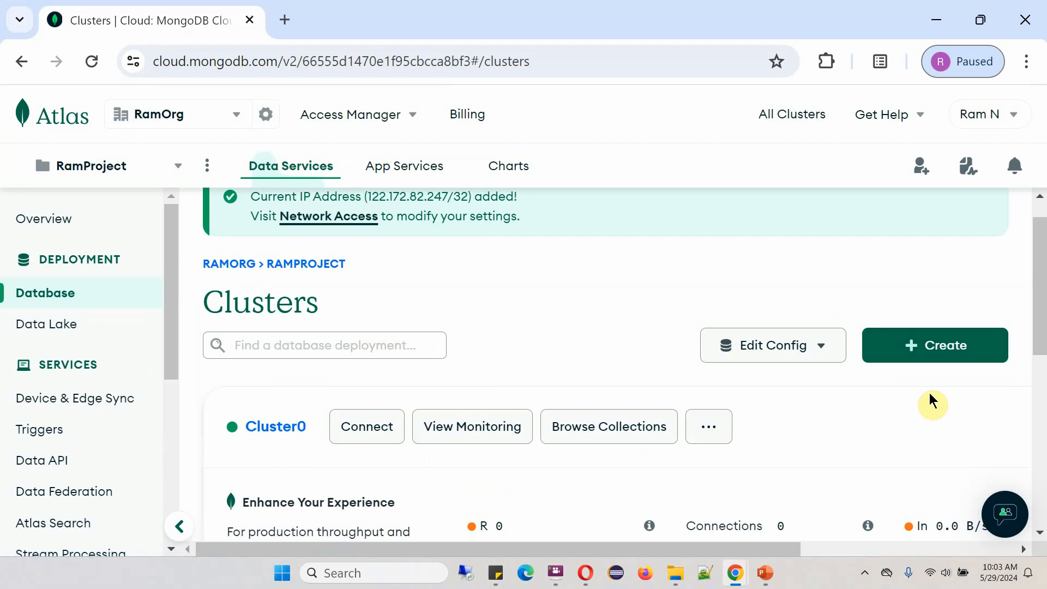
Start a new cluster, compare Serverless and Dedicated, and settle on the Shared tier
click(930, 353)
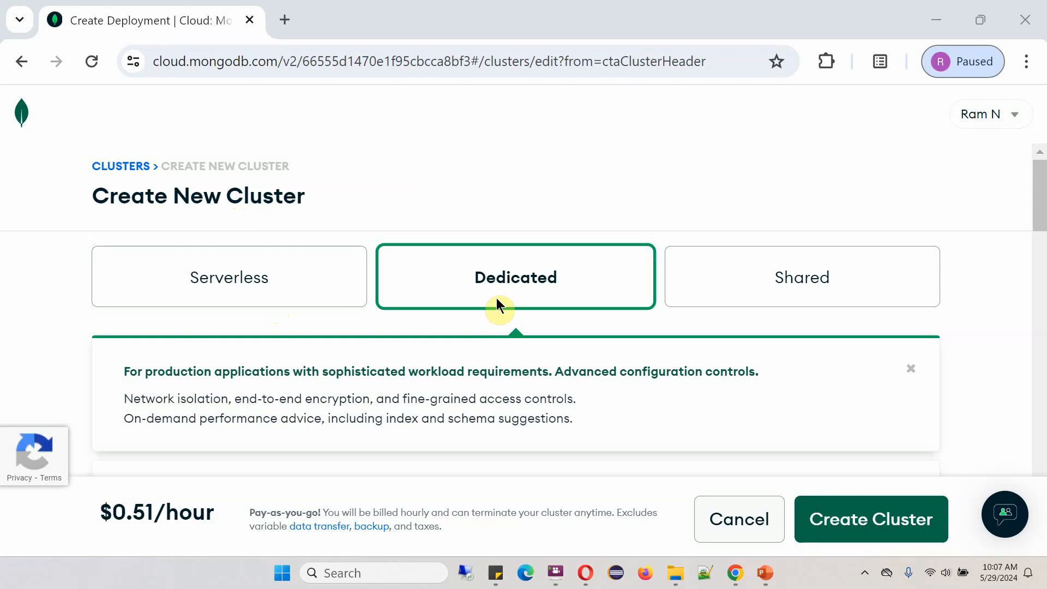
click(240, 268)
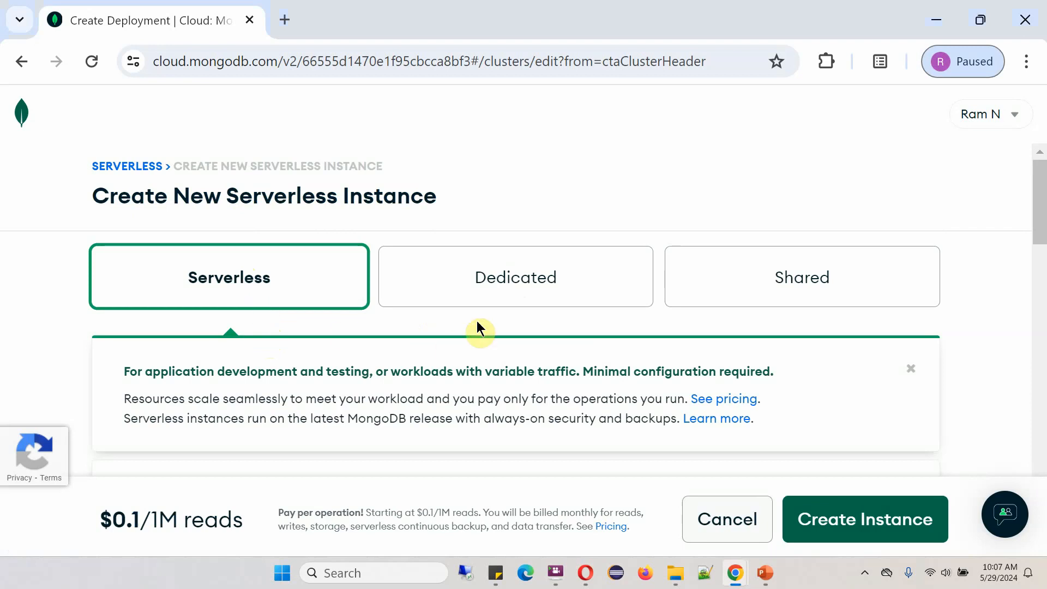
click(492, 286)
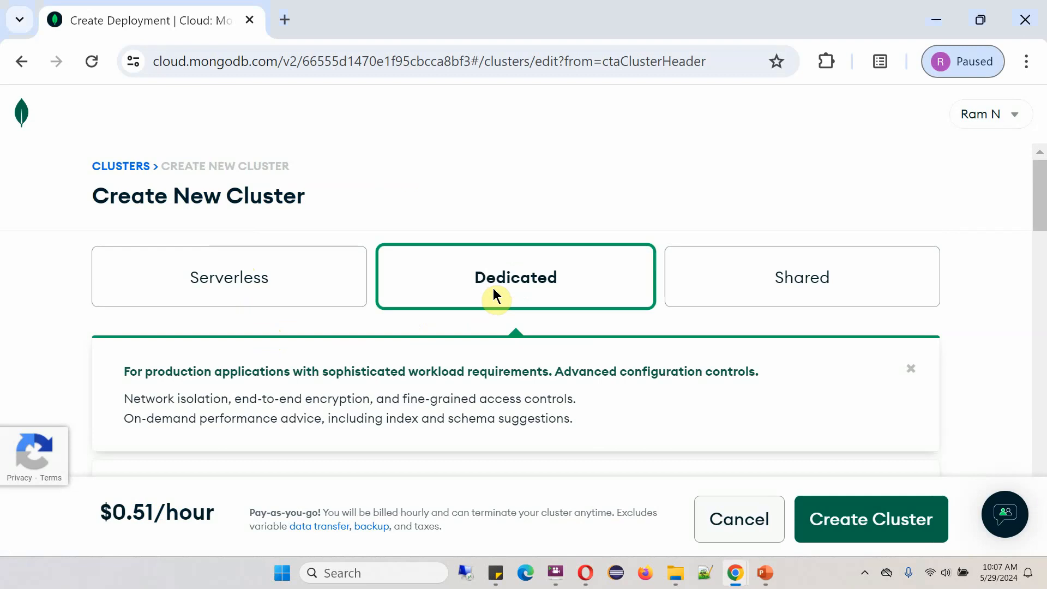
click(825, 286)
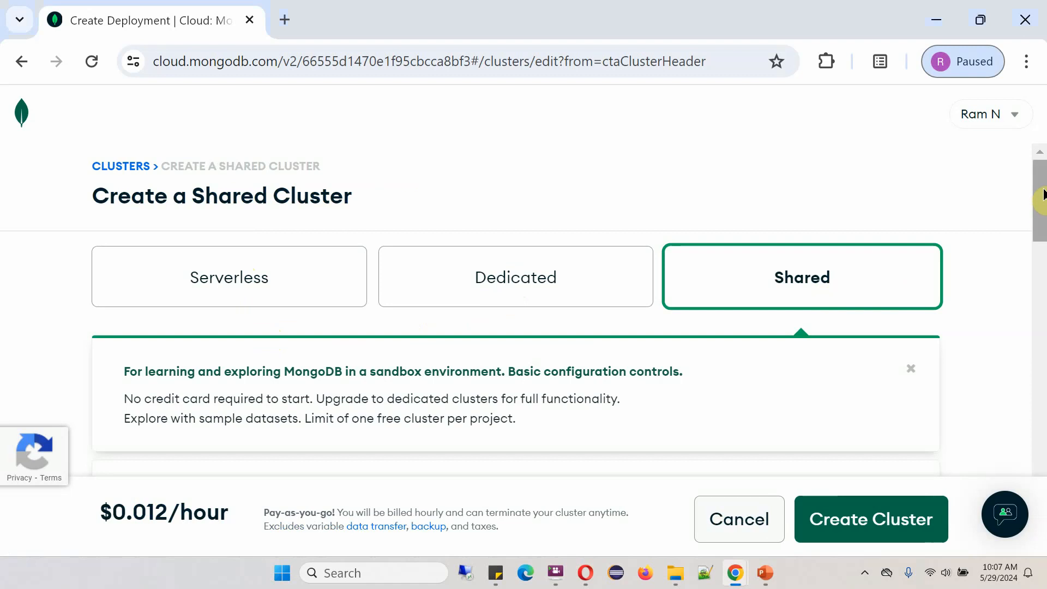
Try Google Cloud and Azure, return to AWS, and pick the Singapore (ap-southeast-1) region
drag(1043, 194, 1042, 262)
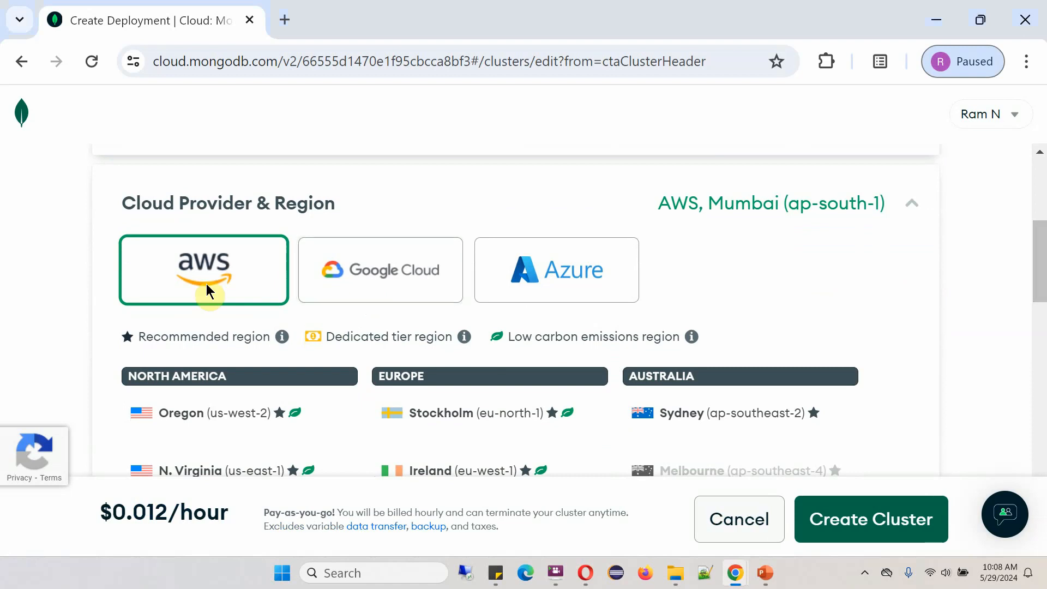
click(350, 285)
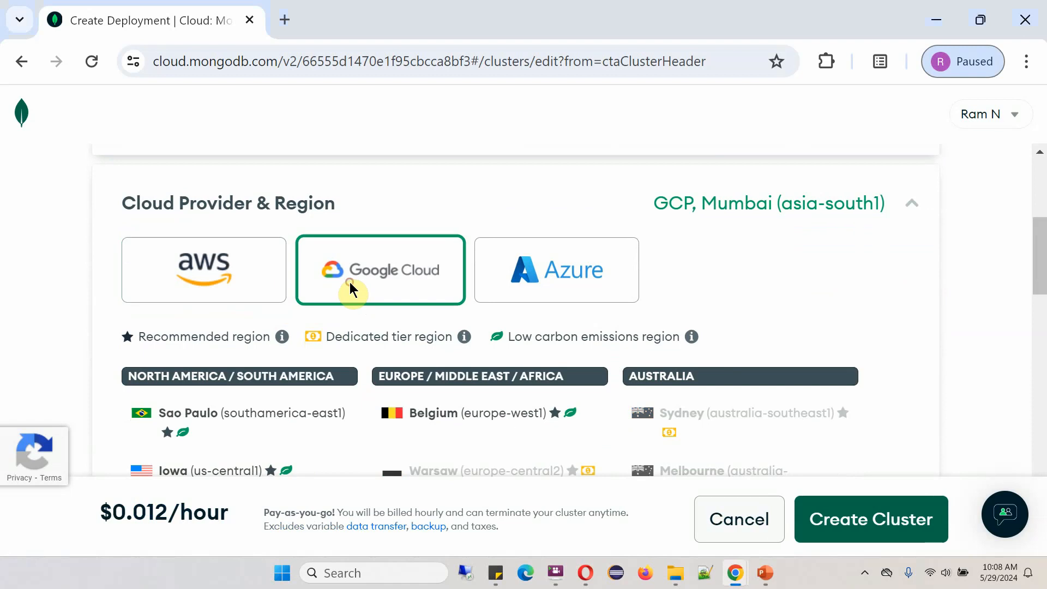
click(564, 284)
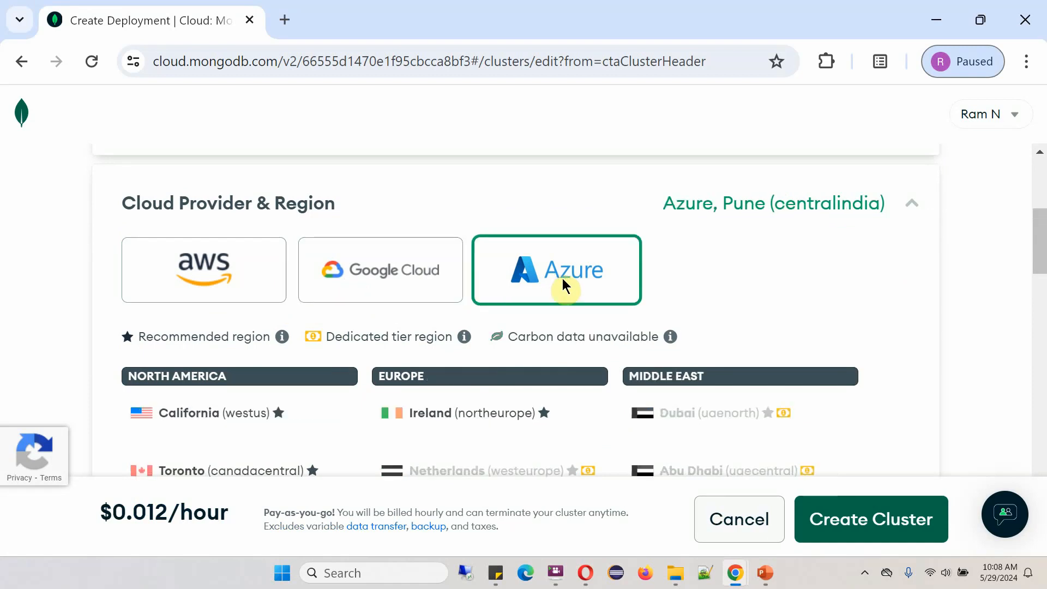
click(225, 277)
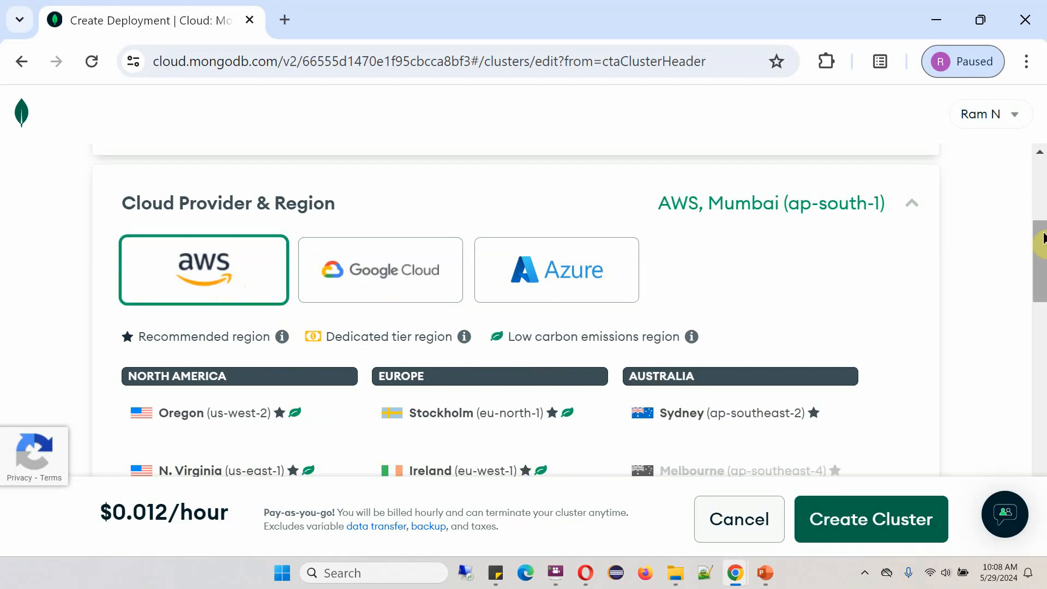
drag(1042, 255, 1043, 312)
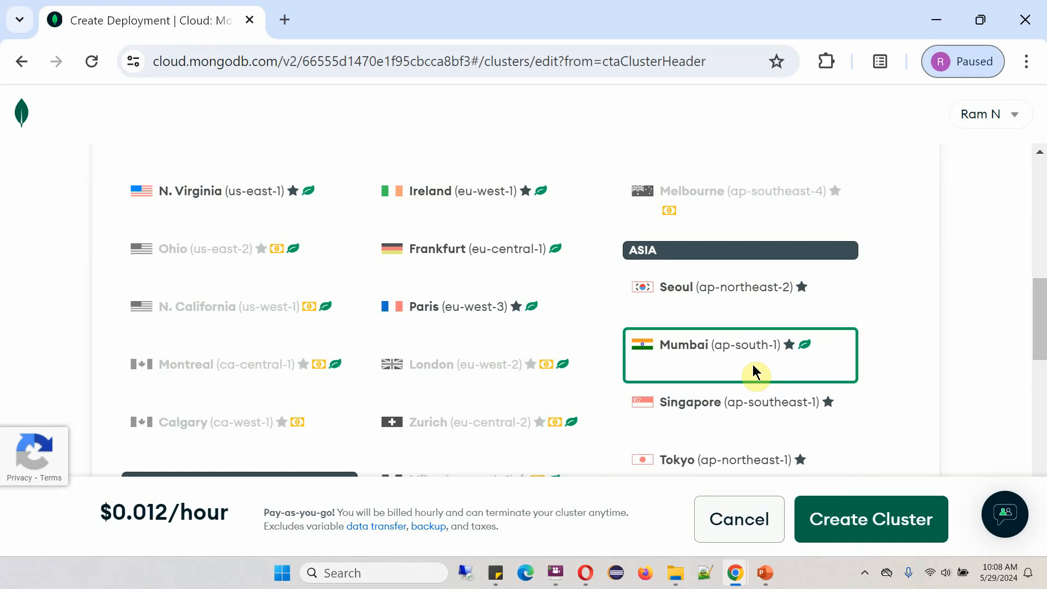
click(743, 298)
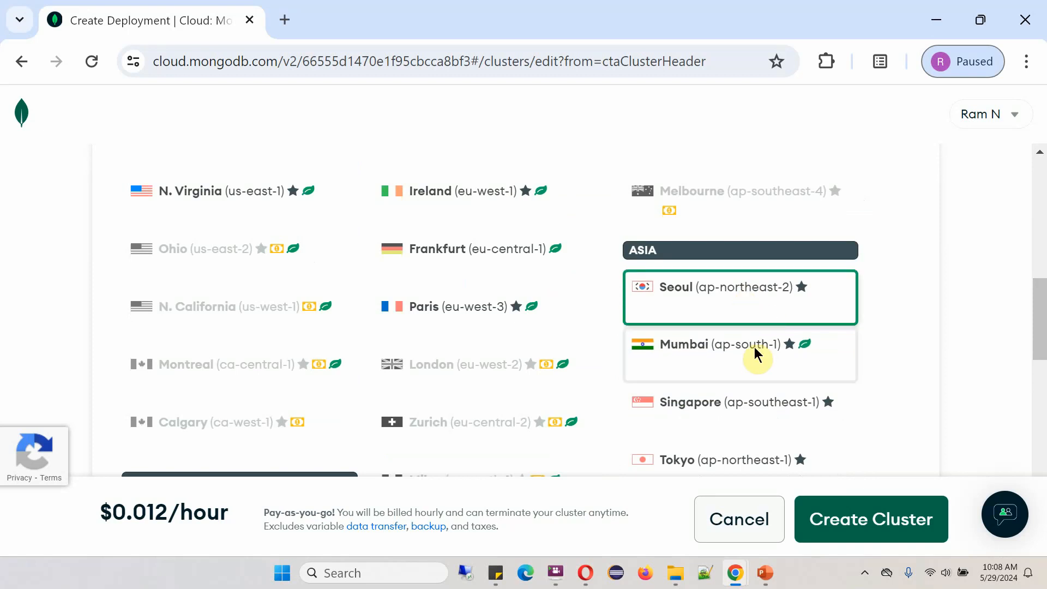
click(731, 346)
click(751, 410)
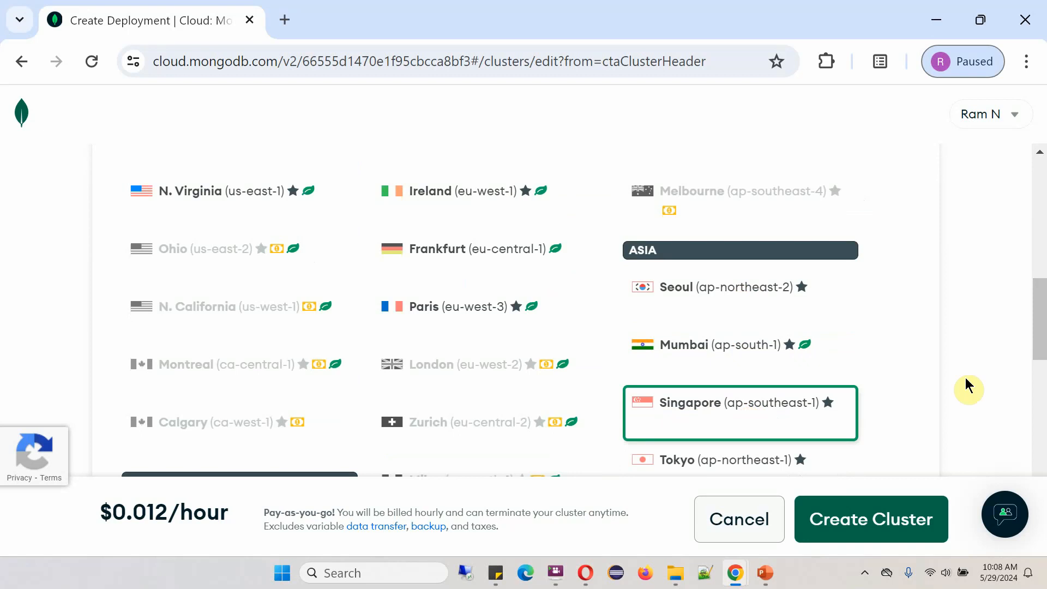
drag(1038, 303, 1043, 447)
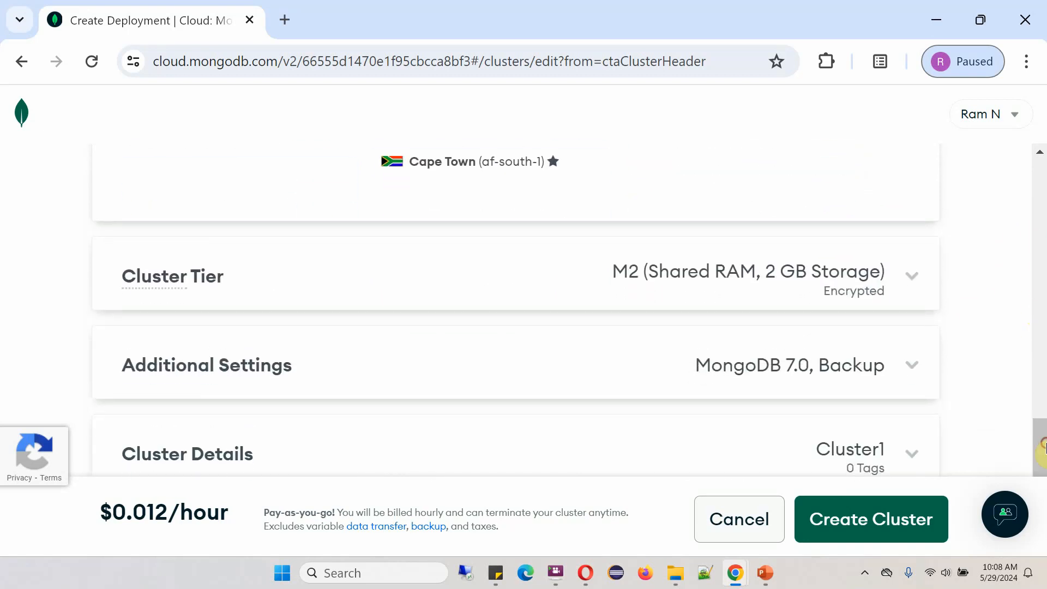
Expand the Cluster Tier, Additional Settings and Cluster Details sections of the M2 draft
click(912, 279)
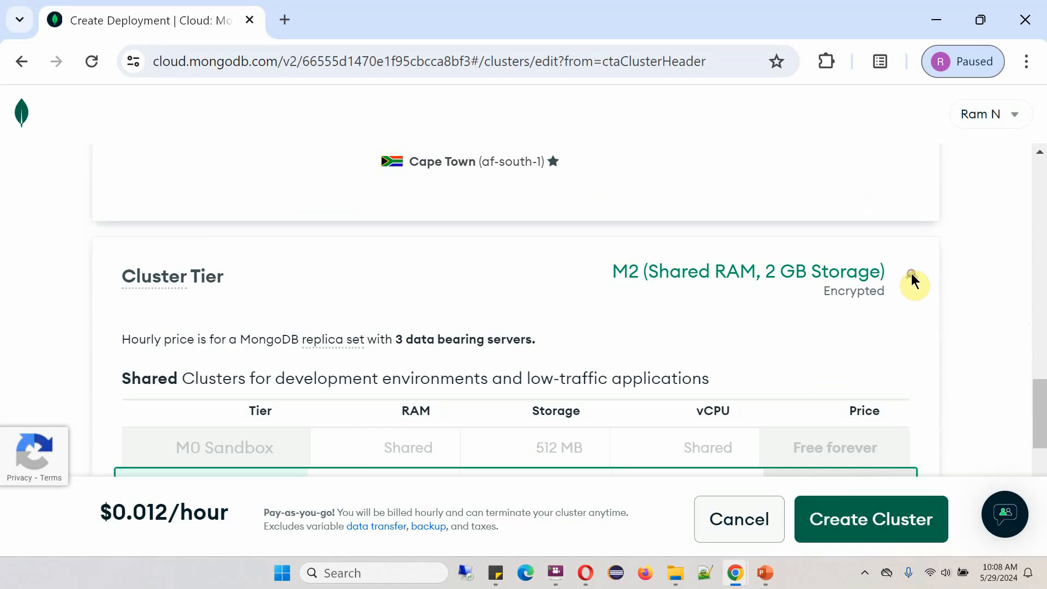
scroll(967, 312, down, 3)
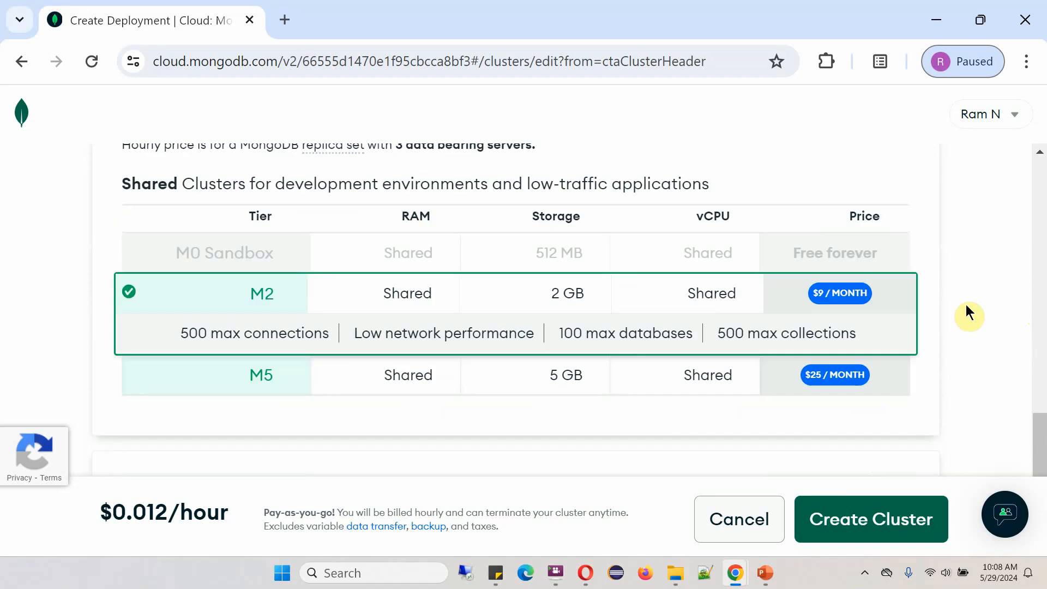
drag(1042, 433, 1044, 472)
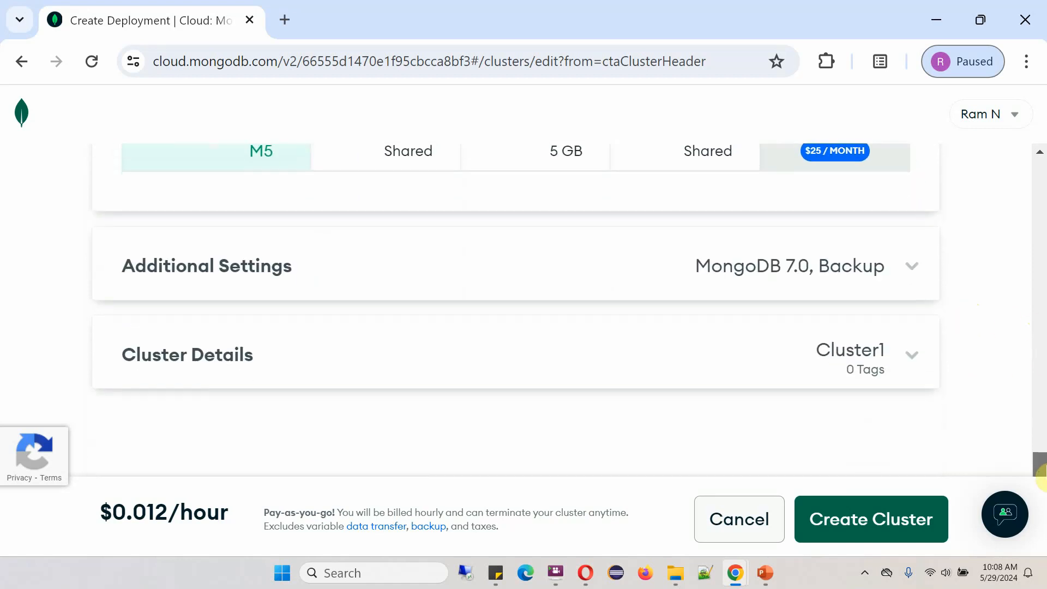
click(912, 265)
drag(1038, 428, 1043, 472)
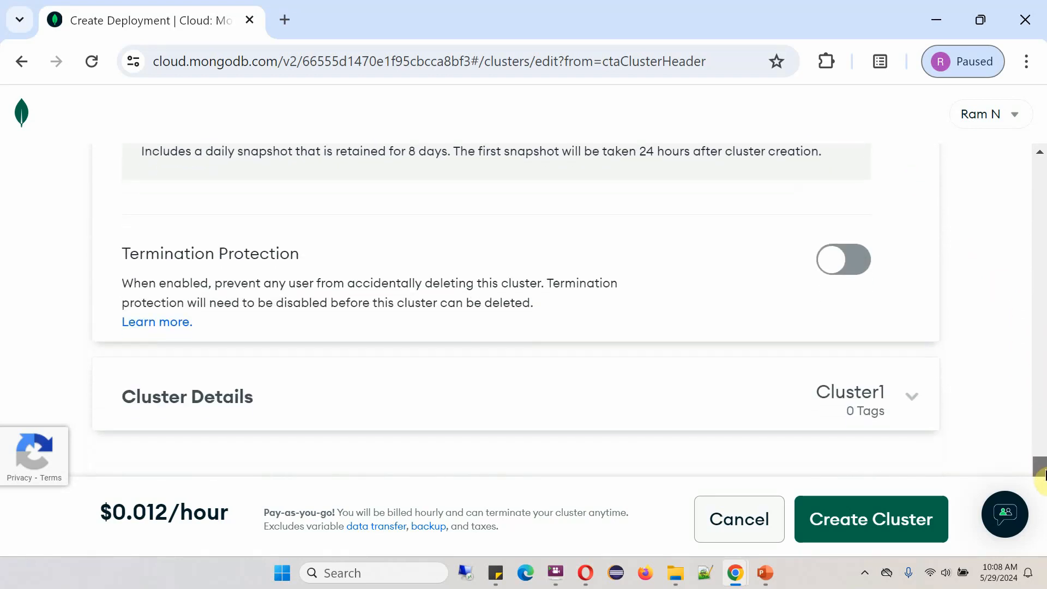
click(911, 403)
Rename the cluster from Cluster1 to RamCluster
scroll(1041, 453, down, 2)
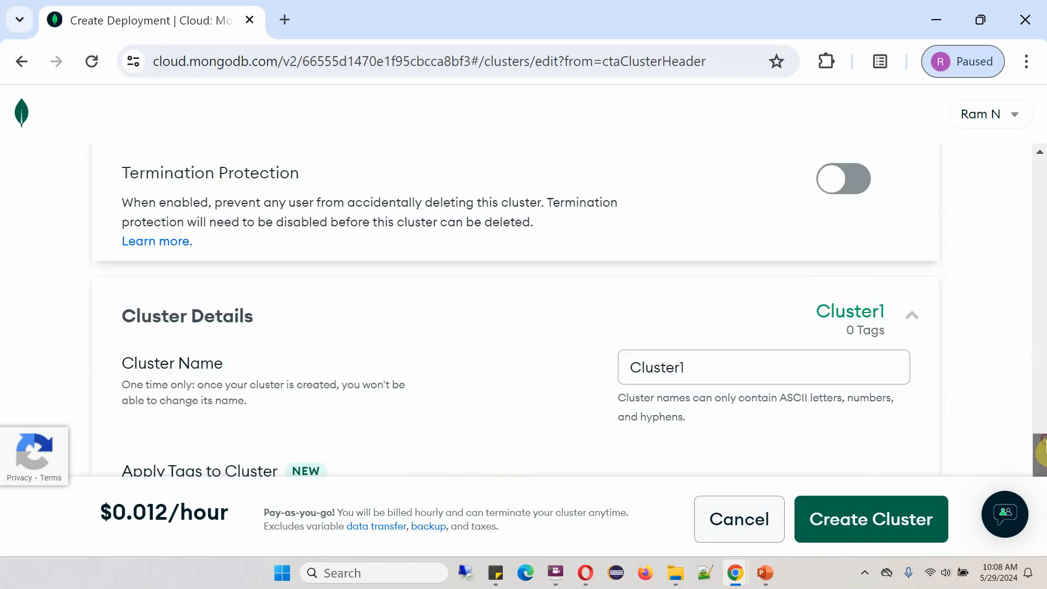
scroll(1041, 454, down, 2)
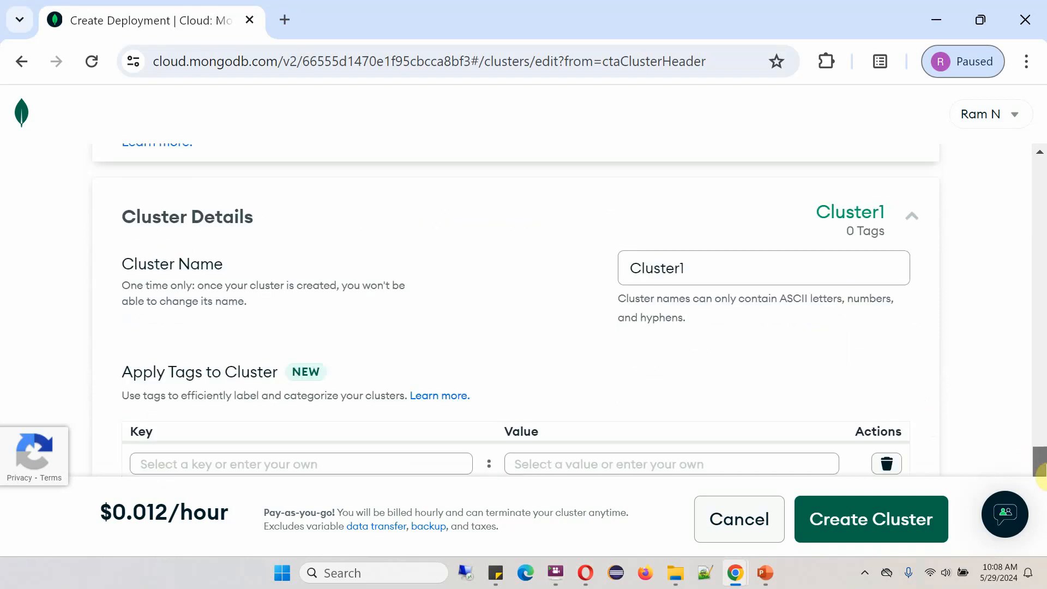
click(713, 263)
key(BackSpace)
key(BackSpace)
key(BackSpace)
key(BackSpace)
key(BackSpace)
key(BackSpace)
key(BackSpace)
key(BackSpace)
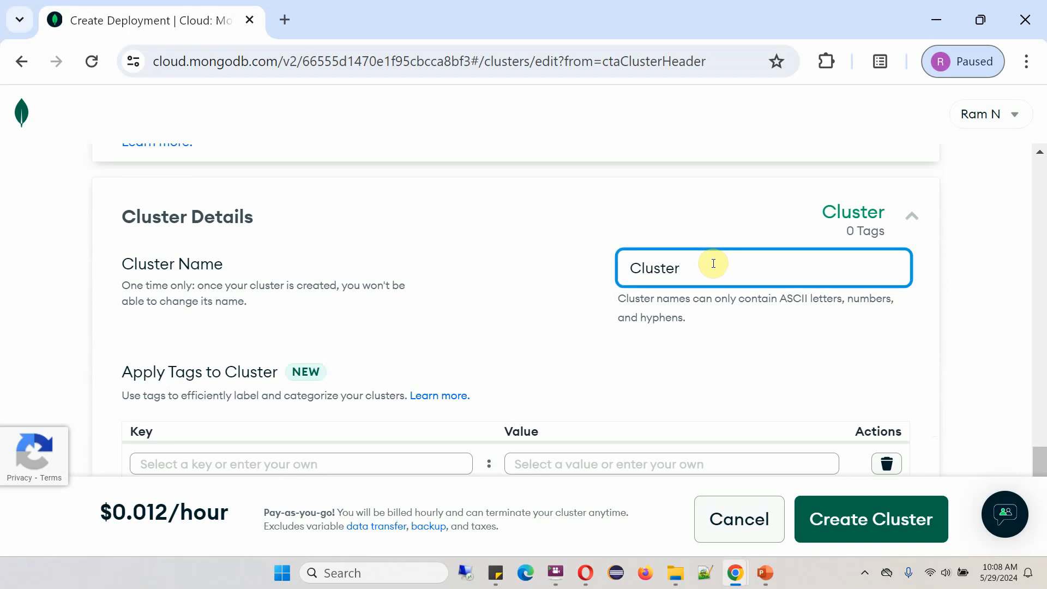
text(RamCluster)
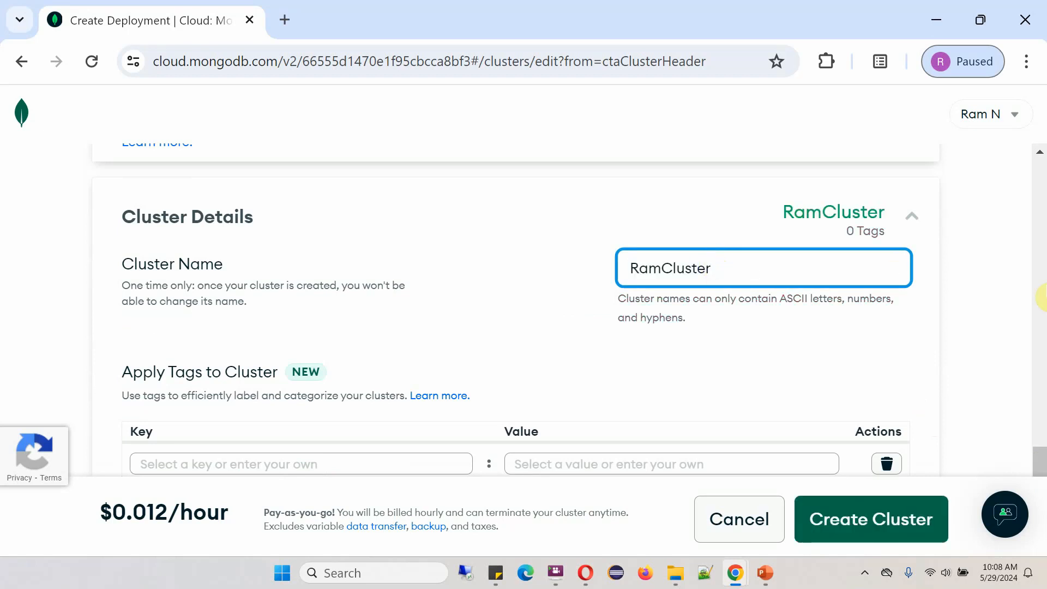
Add the tag environment: test and start a second empty tag row
scroll(997, 400, down, 3)
click(281, 270)
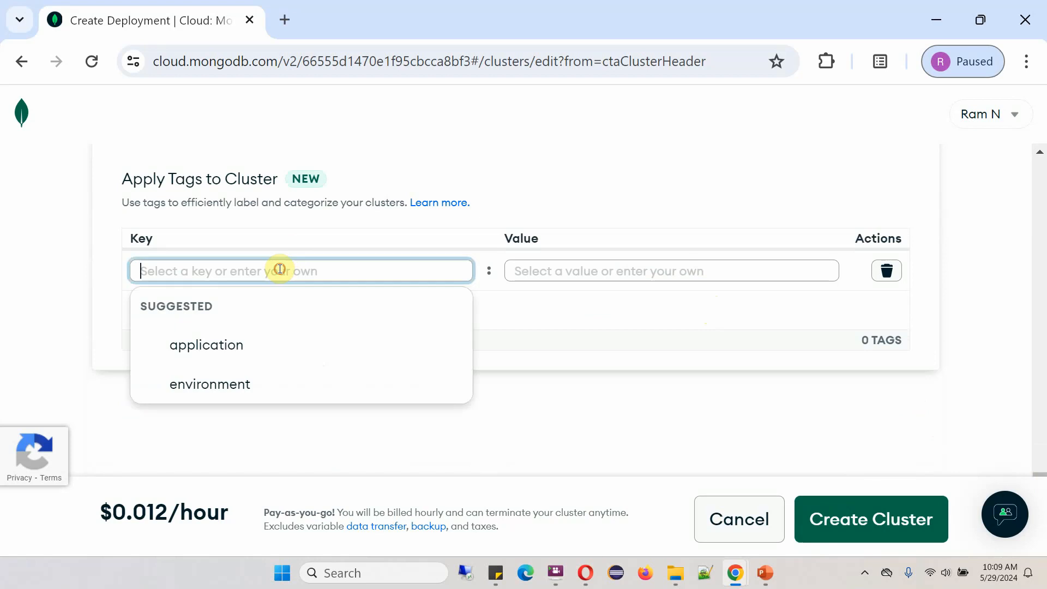
click(246, 383)
click(627, 271)
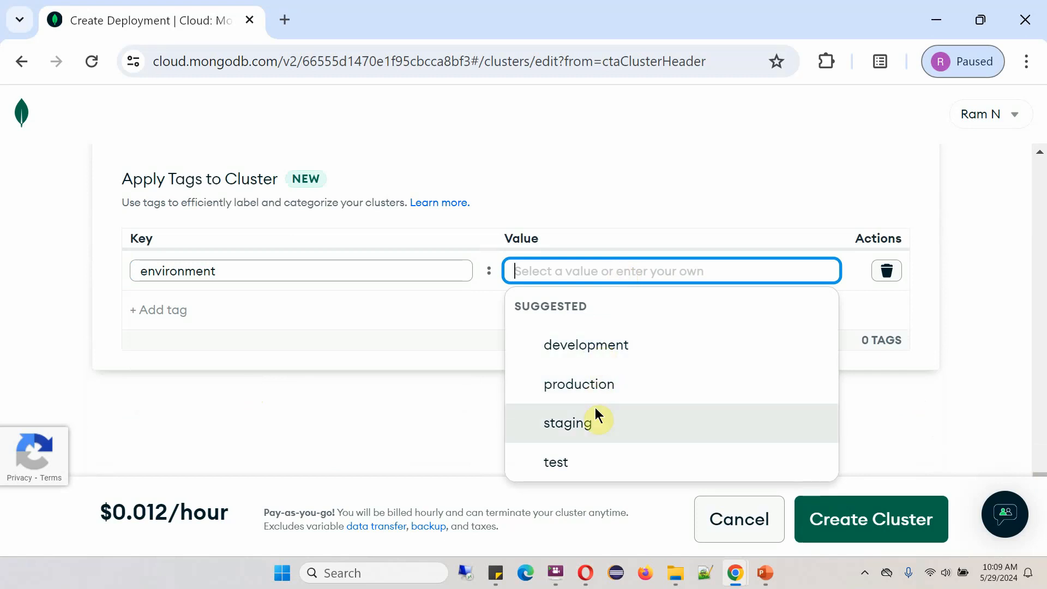
click(571, 461)
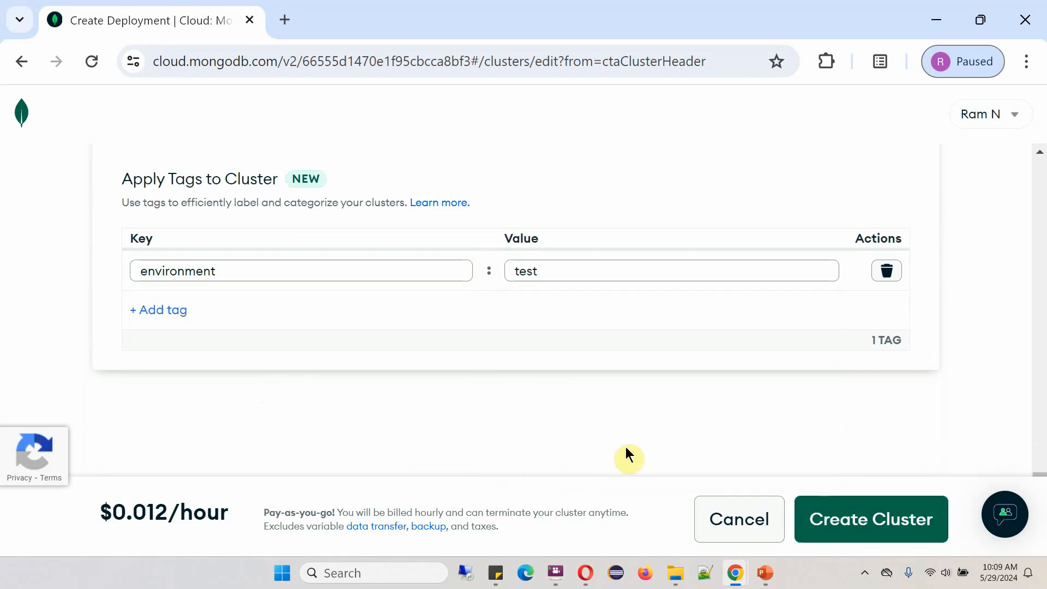
click(182, 310)
click(661, 422)
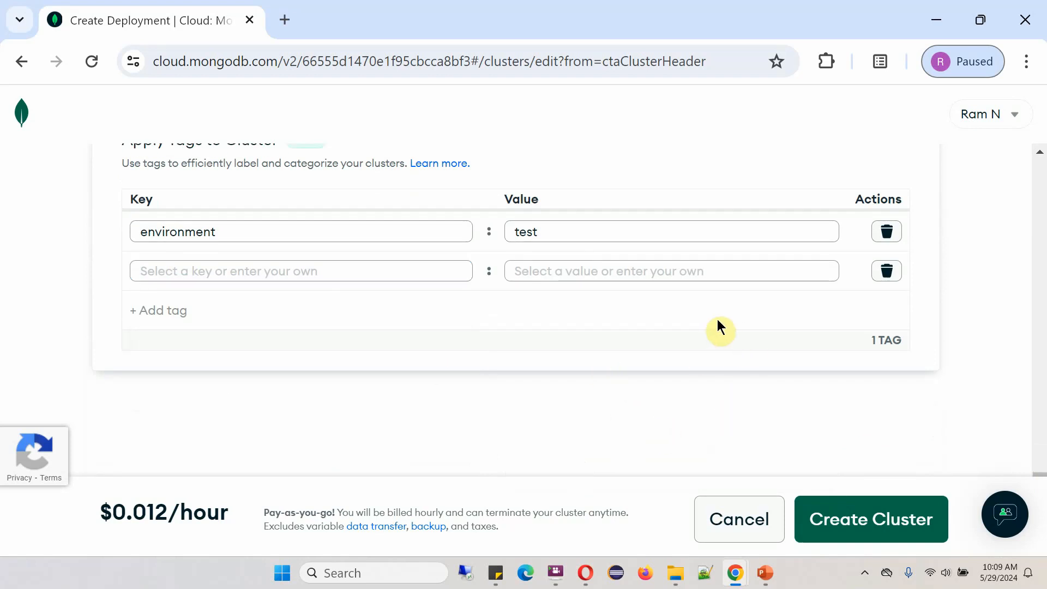
Create the M2 cluster and expand the Payment Method section on the checkout page
click(855, 533)
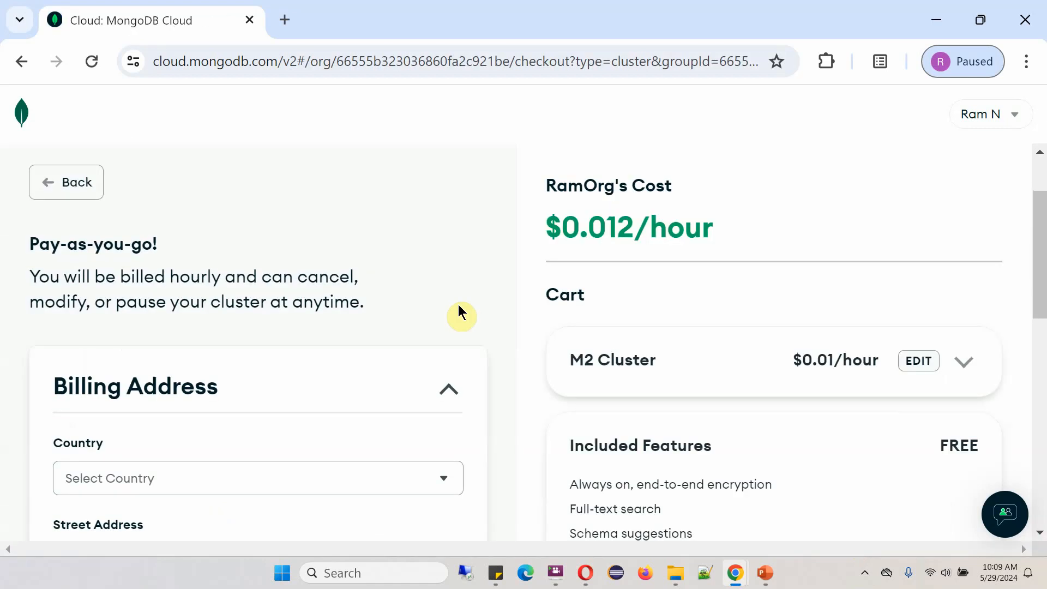
scroll(460, 311, down, 2)
scroll(801, 357, down, 10)
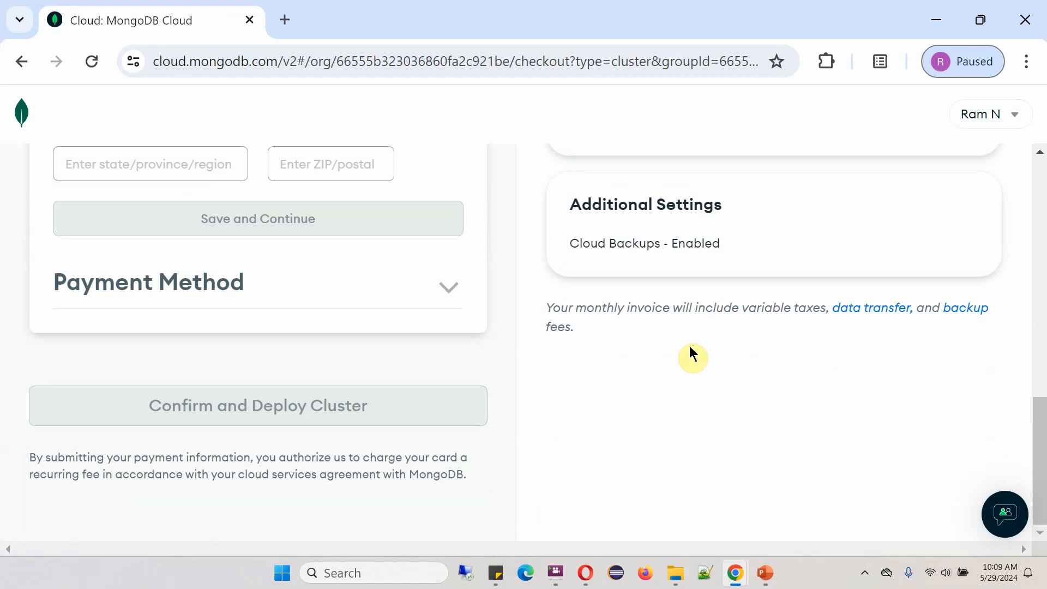
drag(1040, 469, 1042, 392)
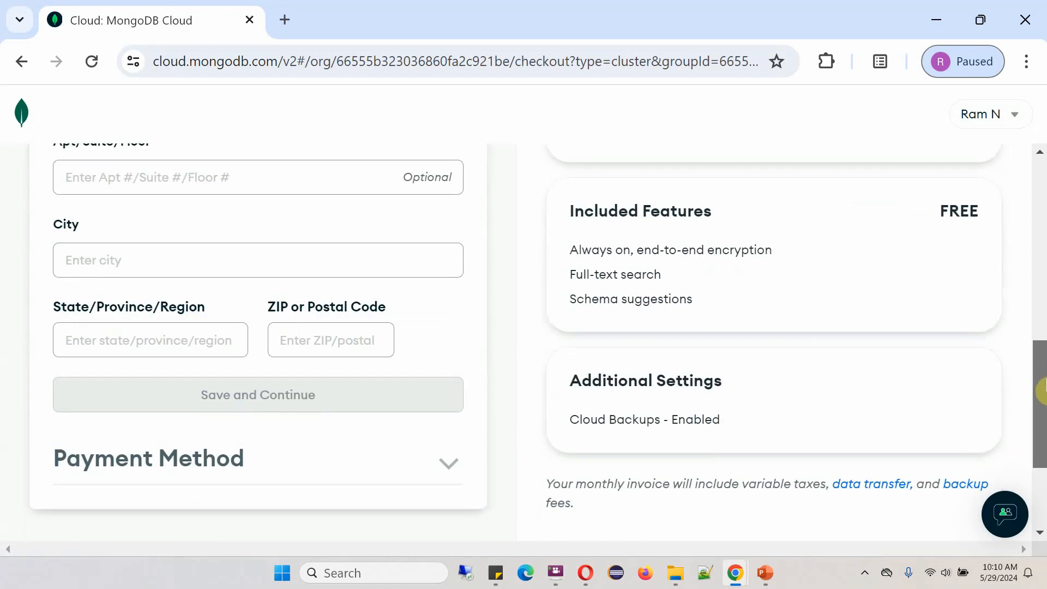
click(455, 461)
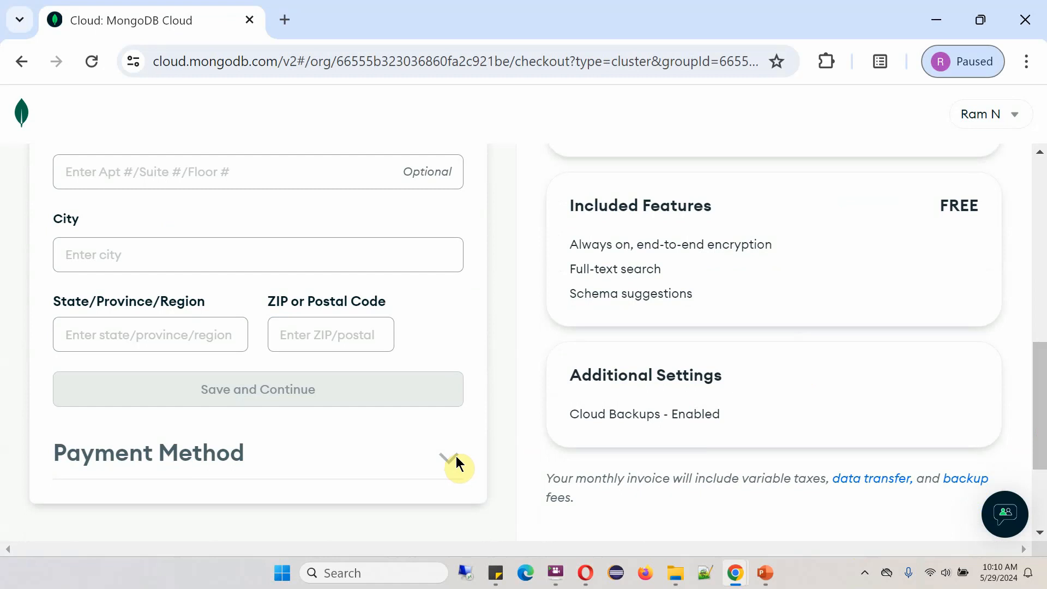